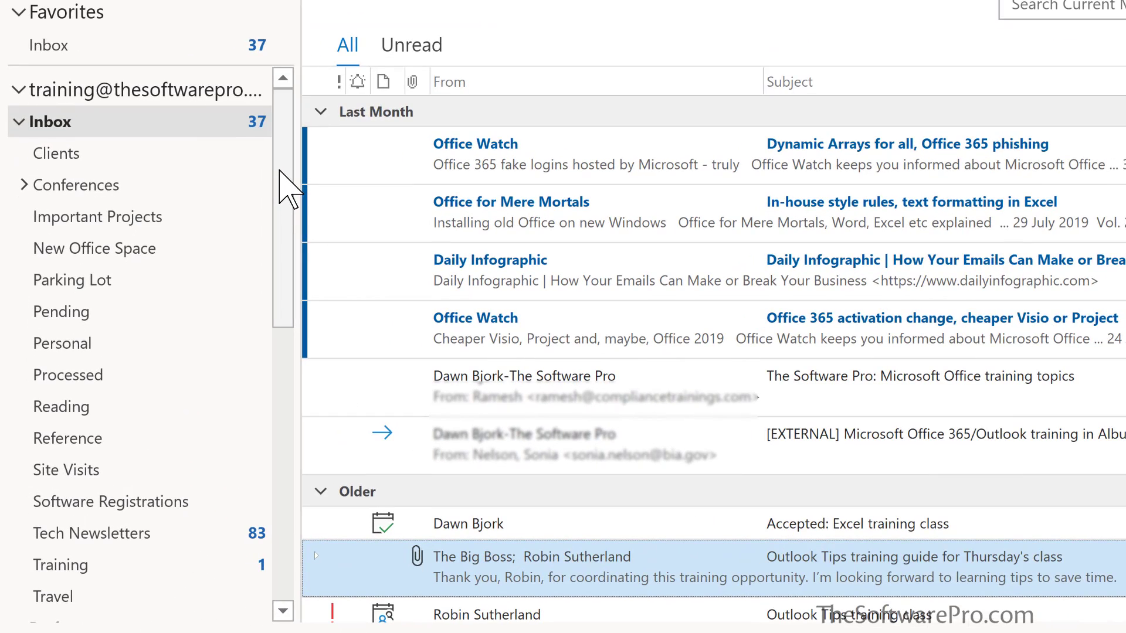
# Create a subfolder named "Big Important Client" inside the Clients folder.
pyautogui.rightClick(78, 158)
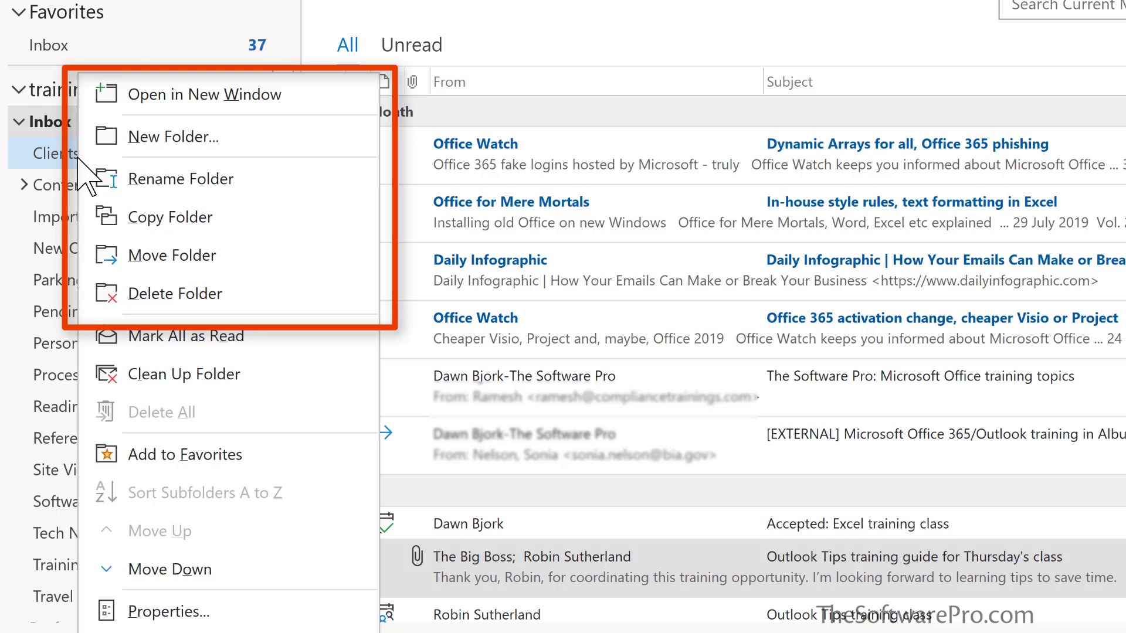
pyautogui.click(138, 138)
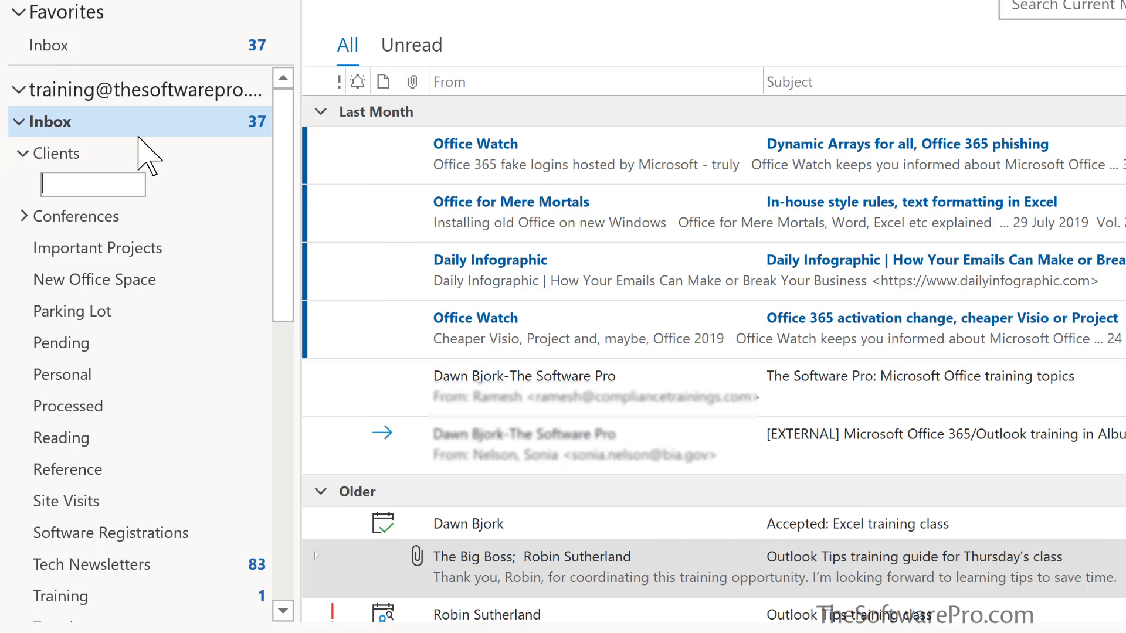
pyautogui.write('B')
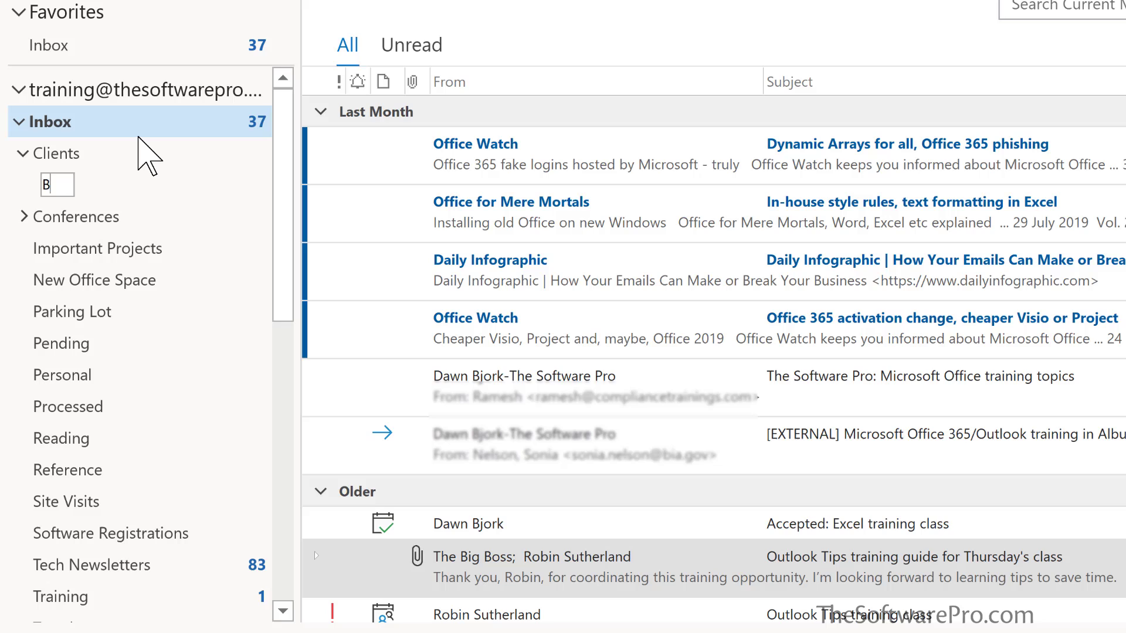
pyautogui.write('ig Important Client')
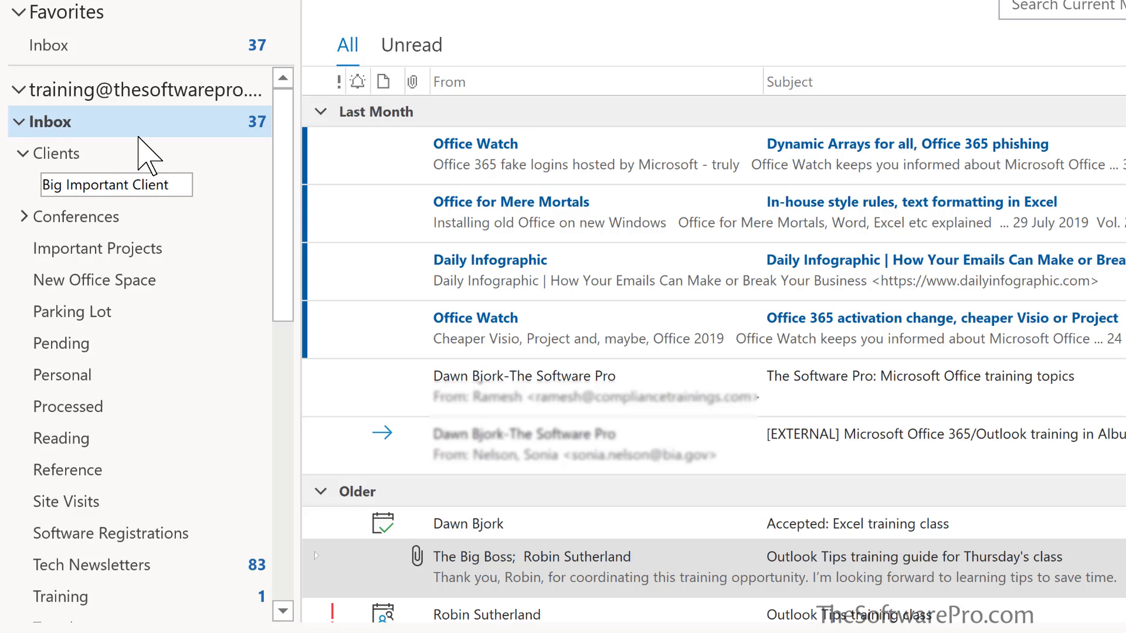
pyautogui.write('s')
pyautogui.press('BackSpace')
pyautogui.press('Return')
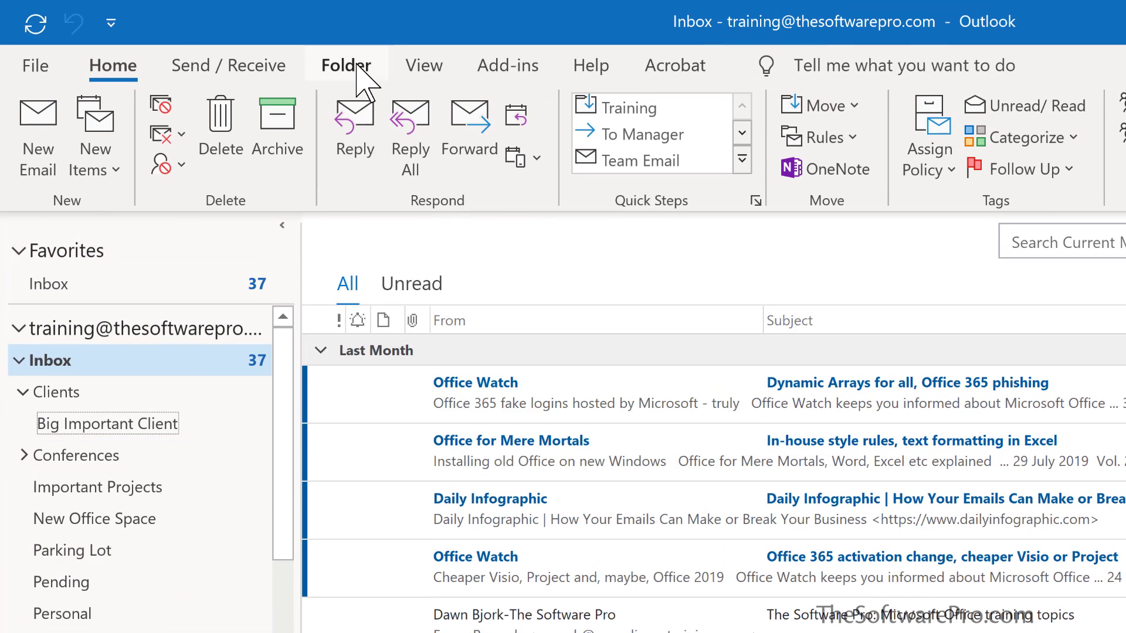
# Create a mail folder named "NPA Conference" inside the Conferences folder under the Inbox.
pyautogui.click(346, 65)
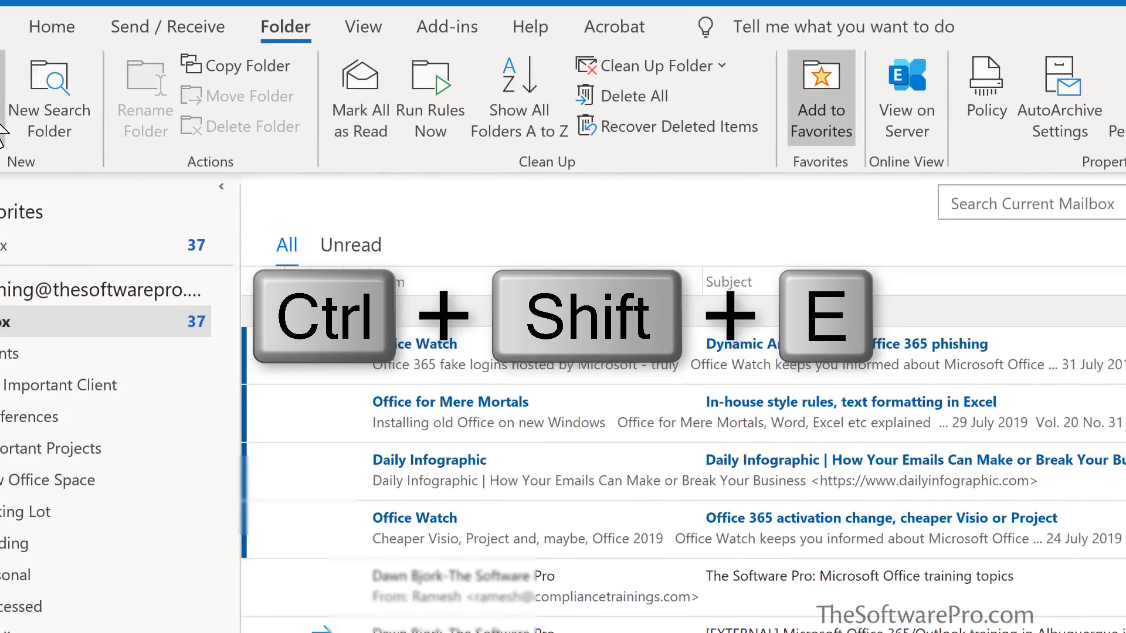
pyautogui.hotkey('ctrl', 'shift', 'e')
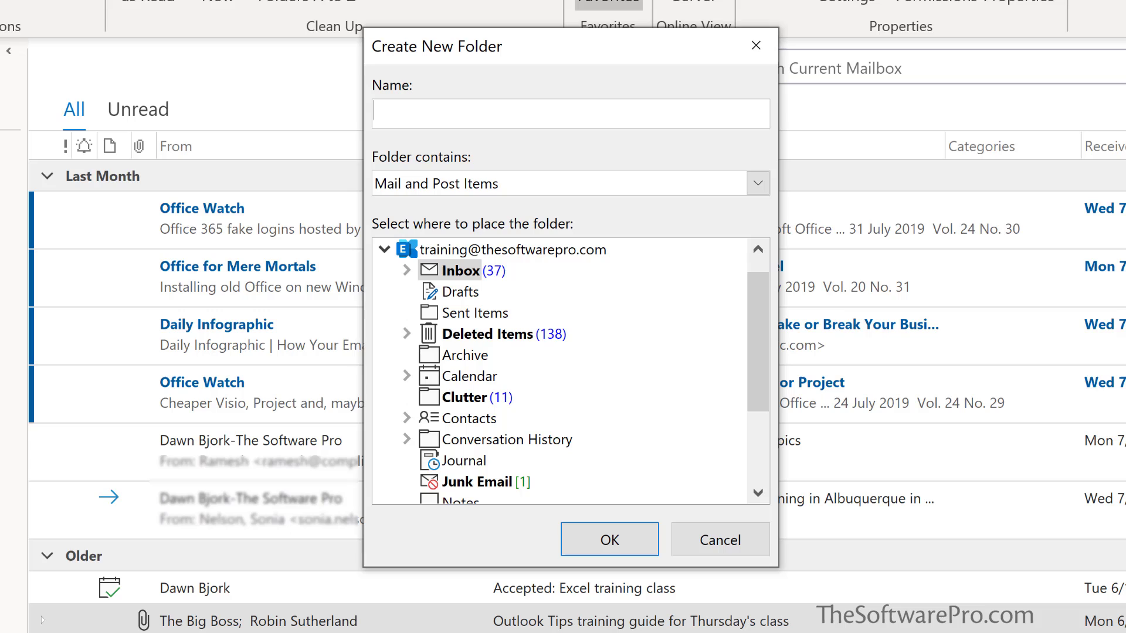
pyautogui.click(406, 271)
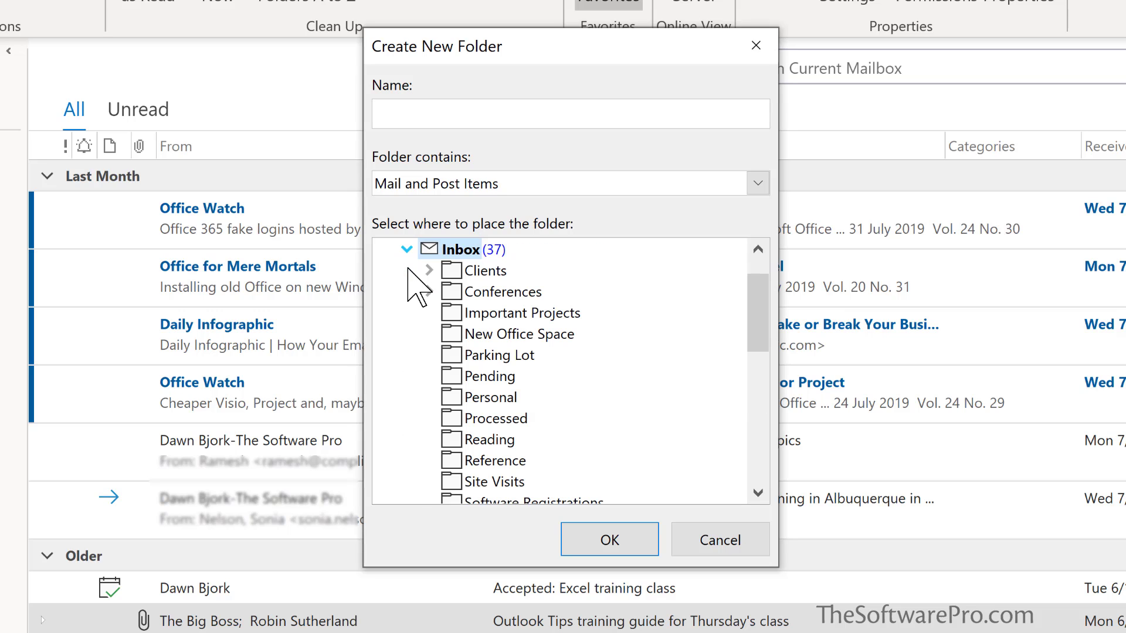
pyautogui.click(429, 292)
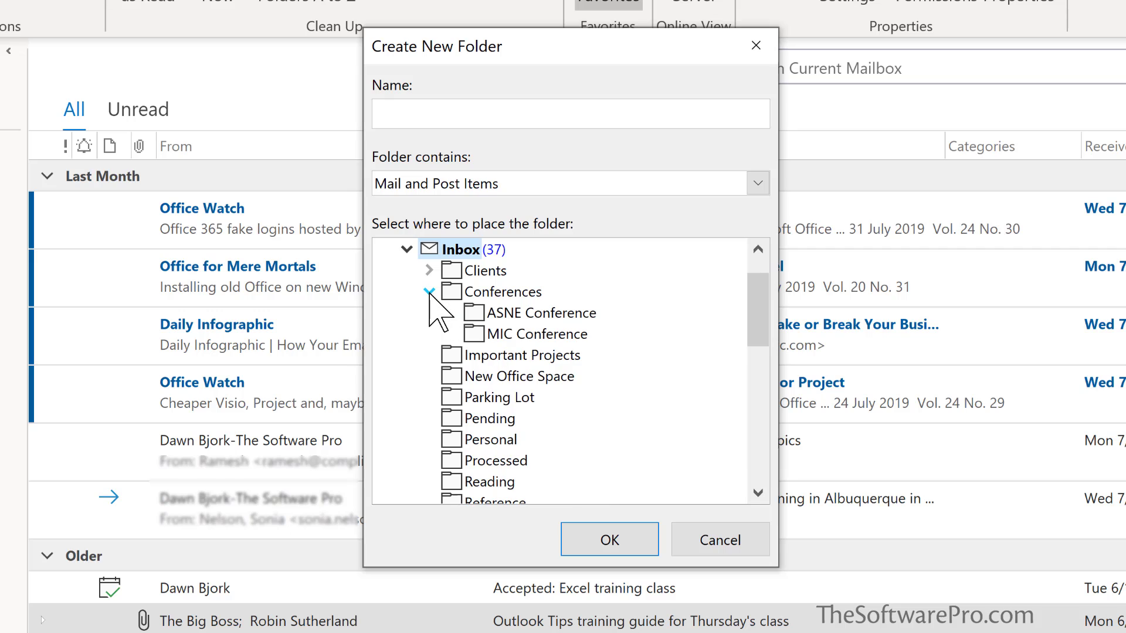
pyautogui.click(489, 292)
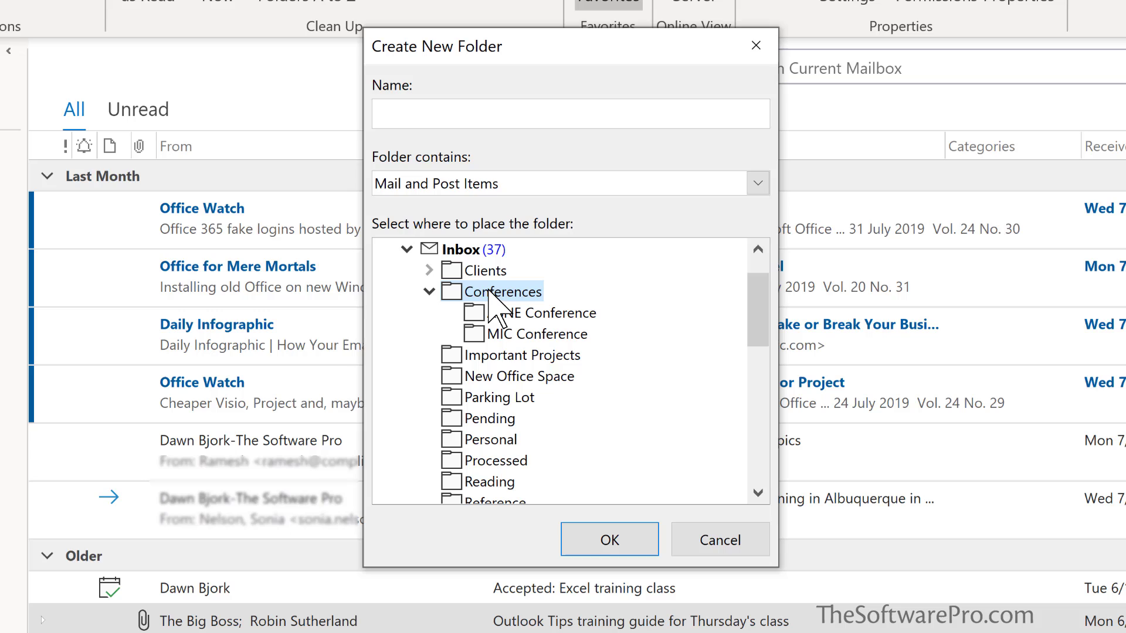
pyautogui.click(479, 115)
pyautogui.write('NPA ')
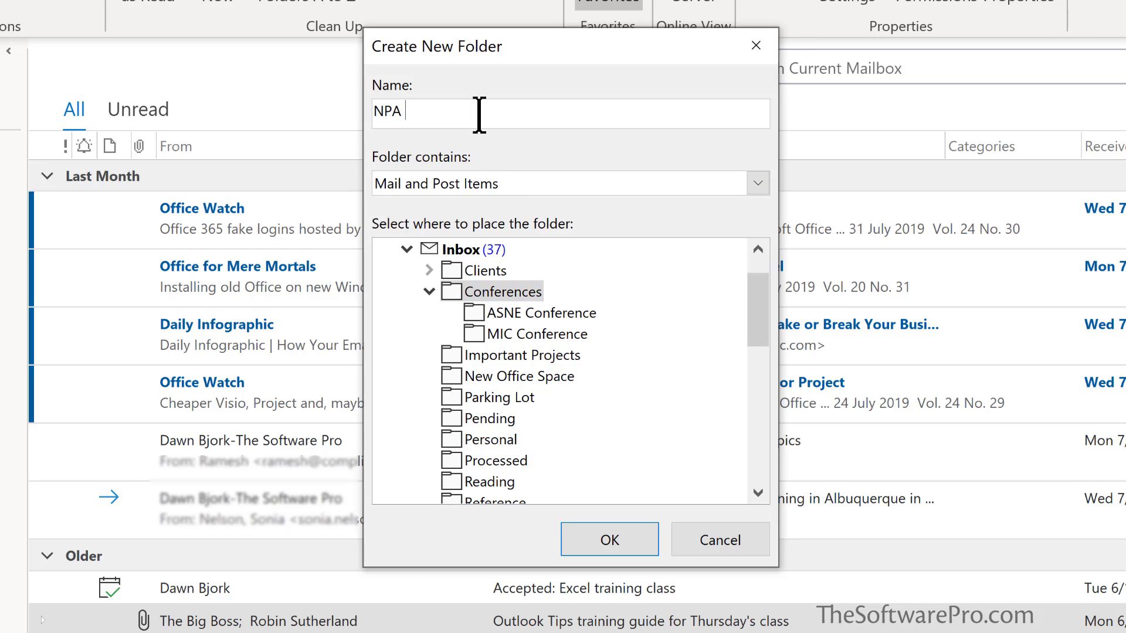
pyautogui.write('Conference')
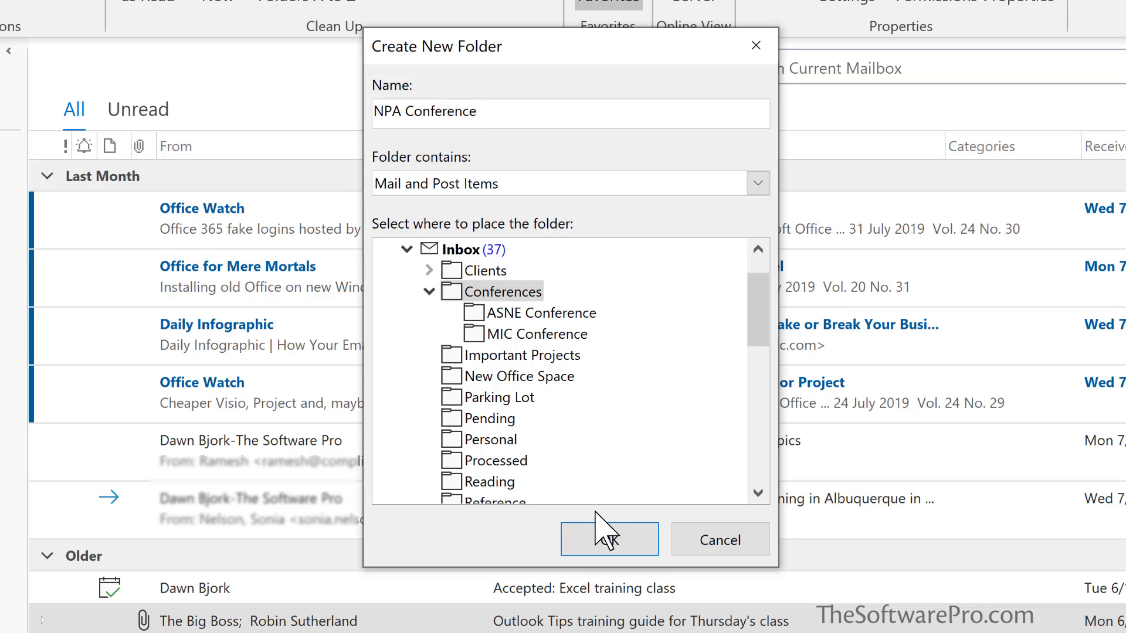
pyautogui.click(610, 540)
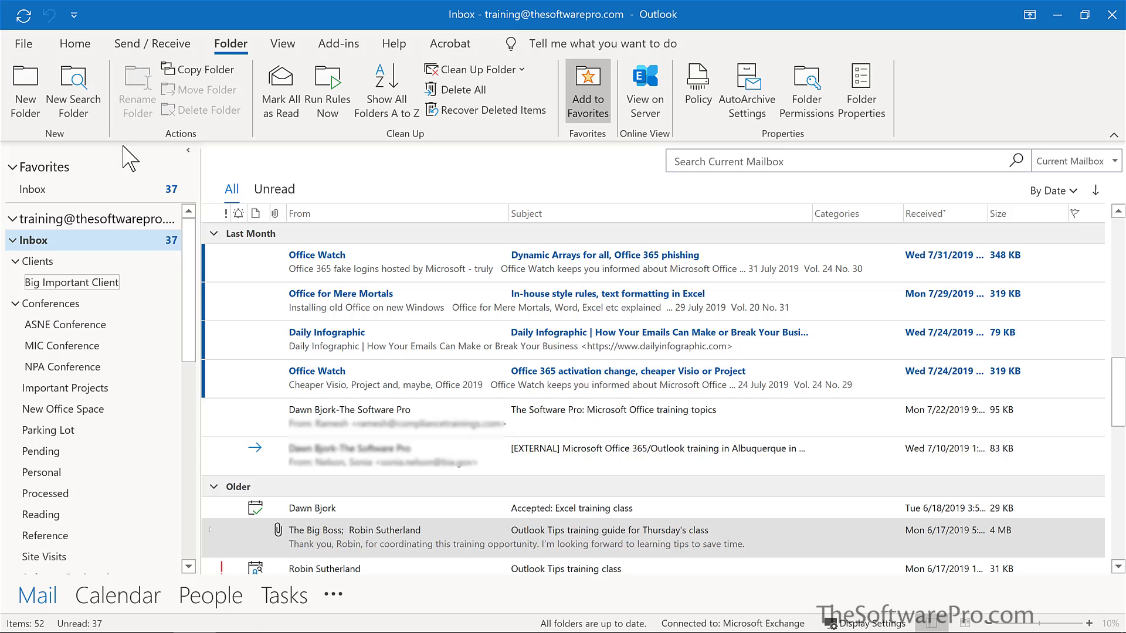
# Move today's Office Watch message, "Microsoft listening to Office, Rewrite in Word", from the Inbox to the Tech Newsletters folder.
pyautogui.click(41, 286)
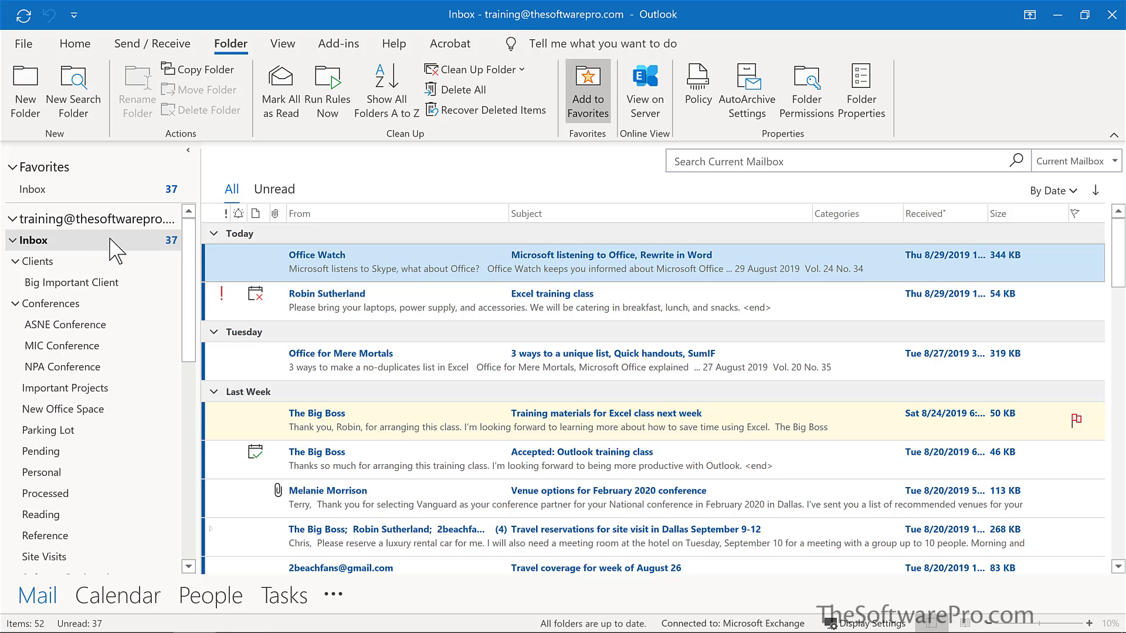
pyautogui.moveTo(189, 248); pyautogui.dragTo(189, 354)
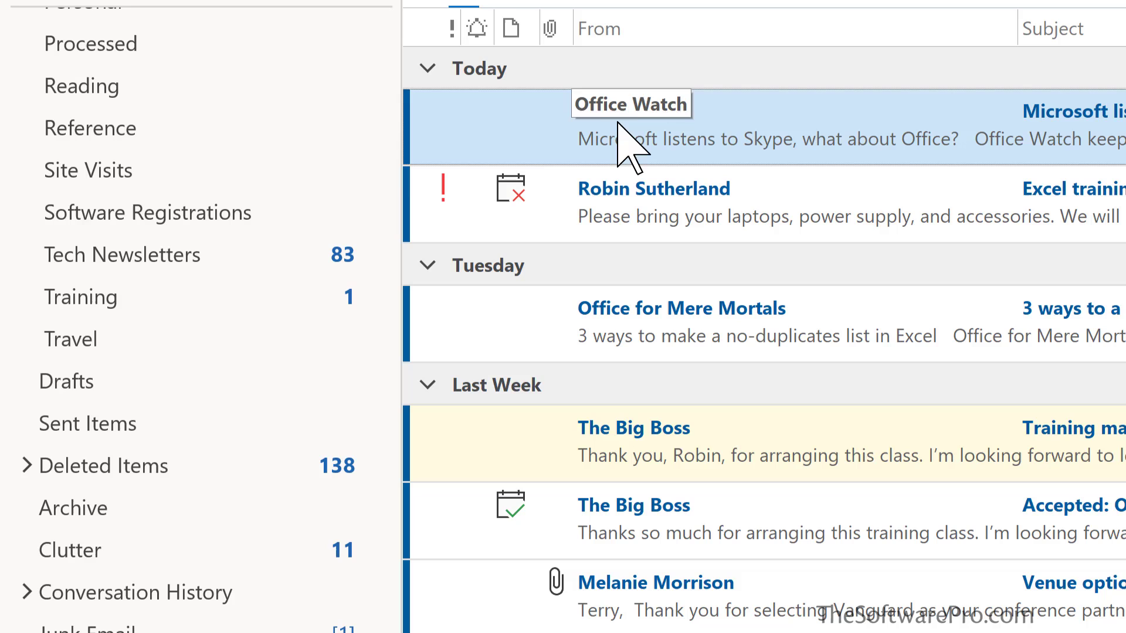
pyautogui.moveTo(618, 122); pyautogui.dragTo(241, 252)
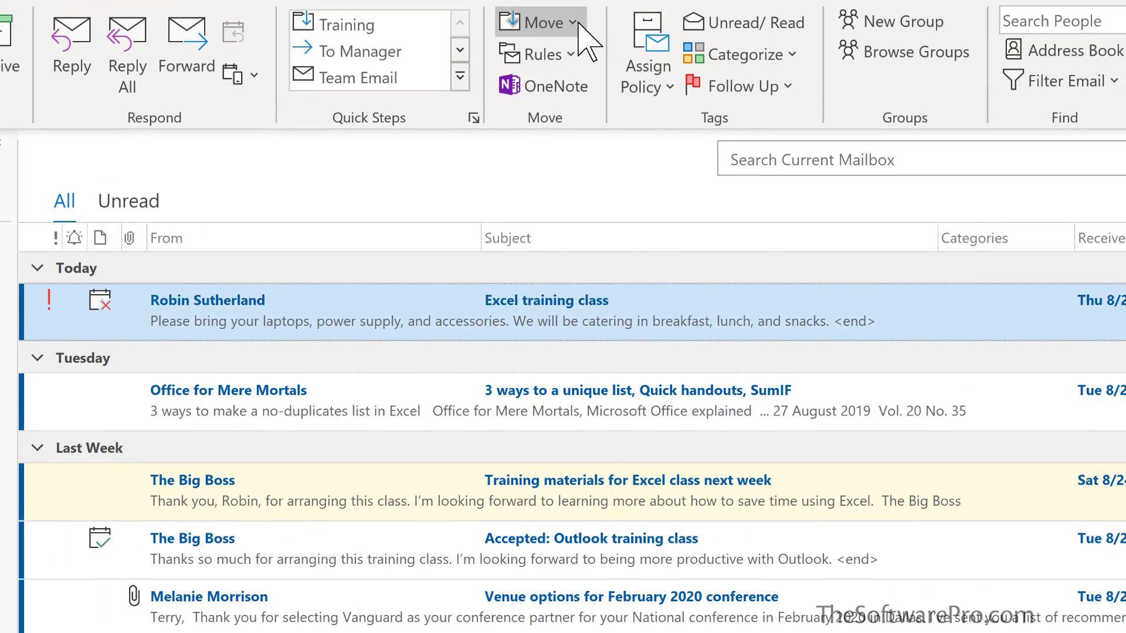
# Examine the destination folders offered for moving a message, including those in the Move Items dialog, and cancel the move.
pyautogui.click(572, 25)
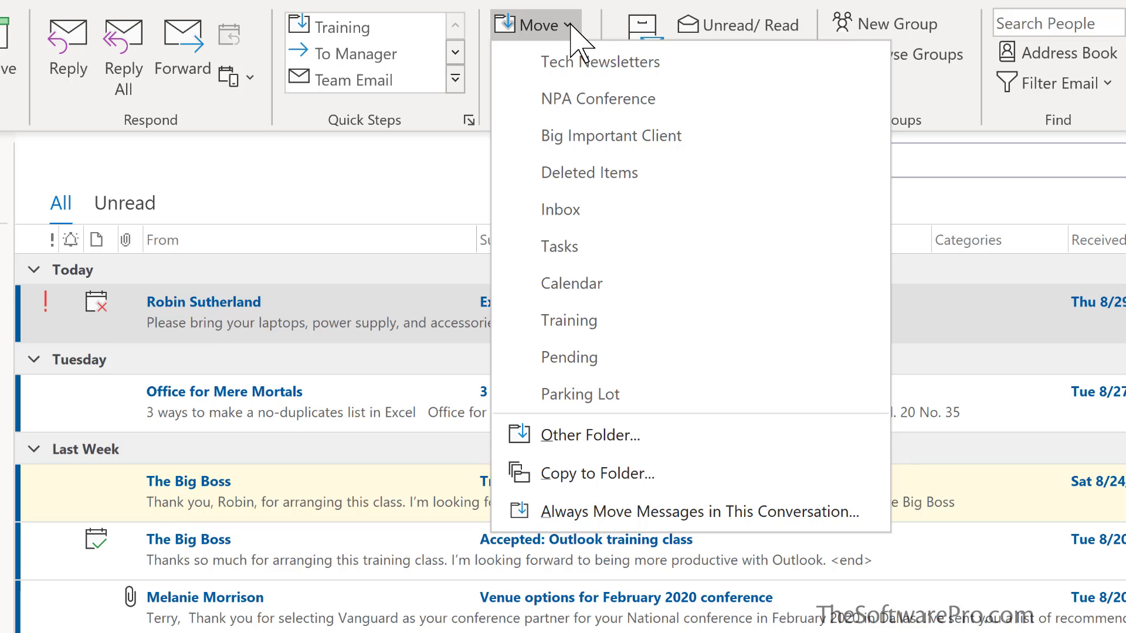
pyautogui.click(239, 400)
pyautogui.rightClick(240, 400)
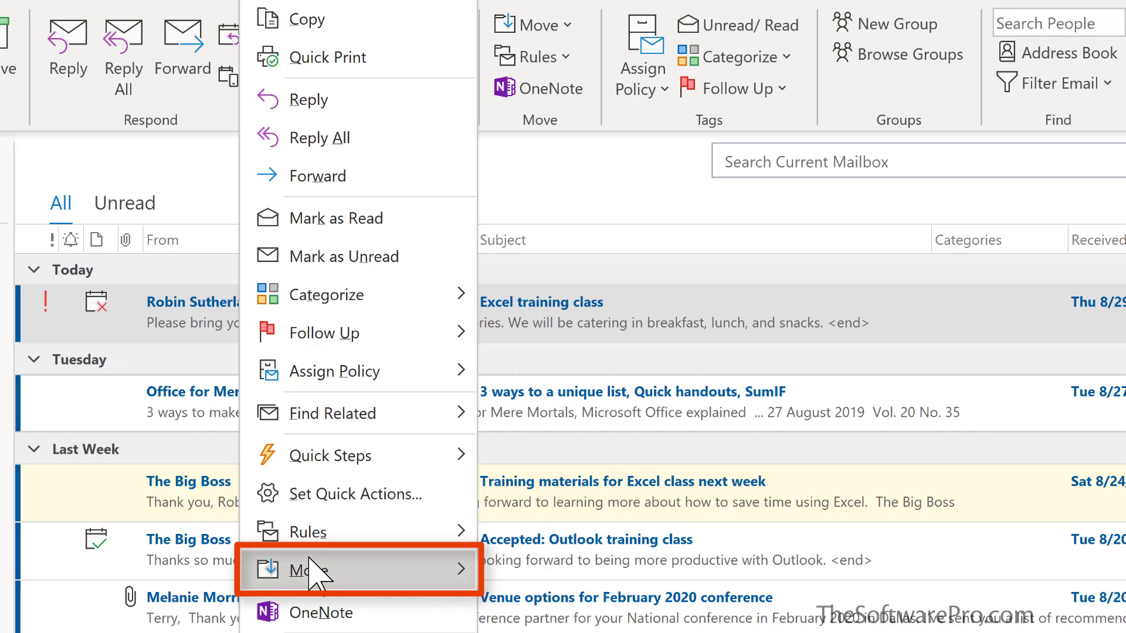
pyautogui.moveTo(309, 558)
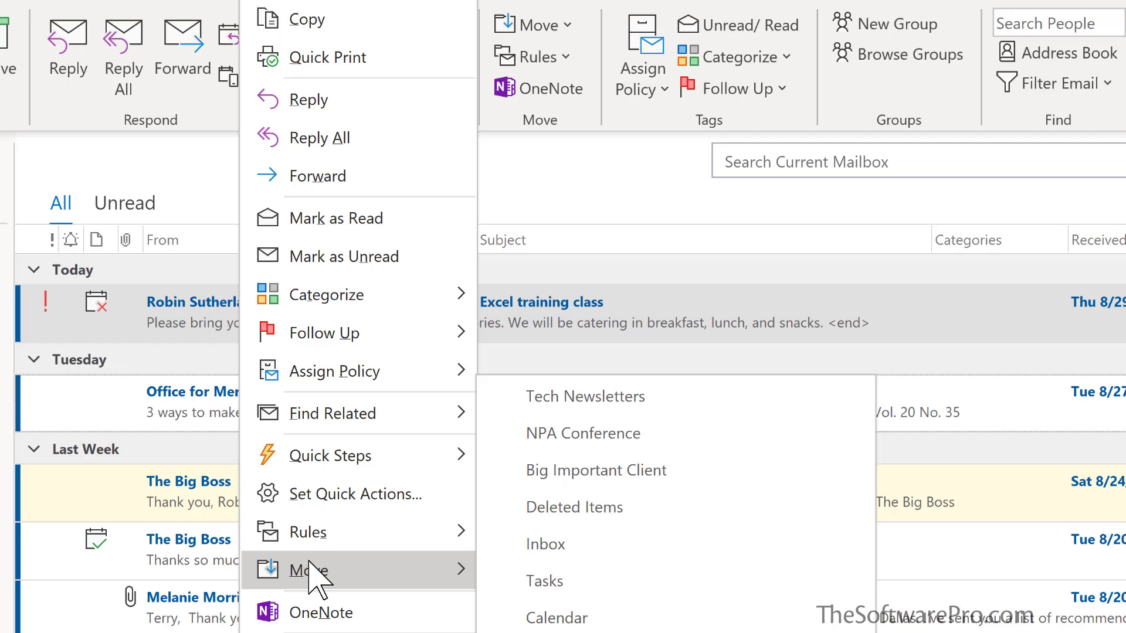
pyautogui.click(542, 201)
pyautogui.hotkey('ctrl', 'shift', 'v')
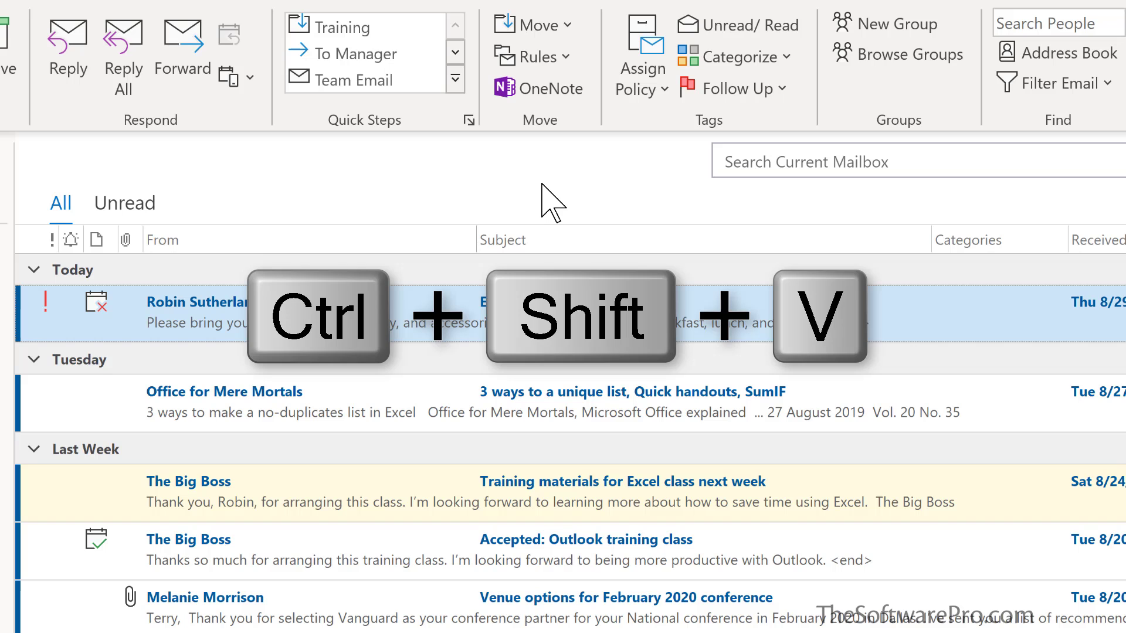
pyautogui.hotkey('ctrl', 'shift', 'v')
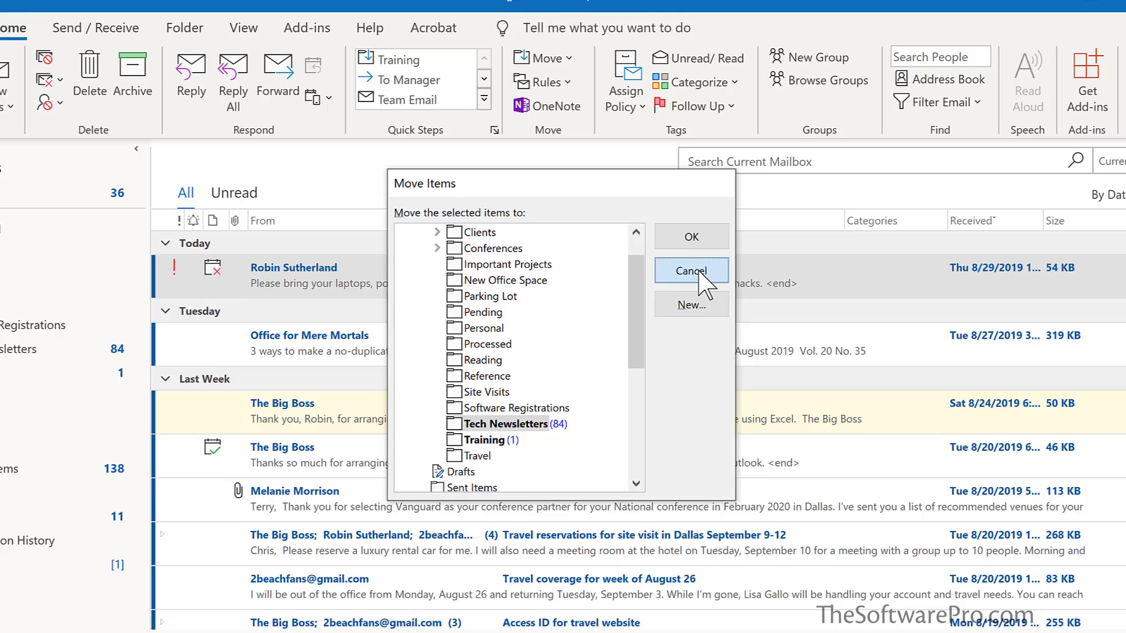
pyautogui.click(729, 306)
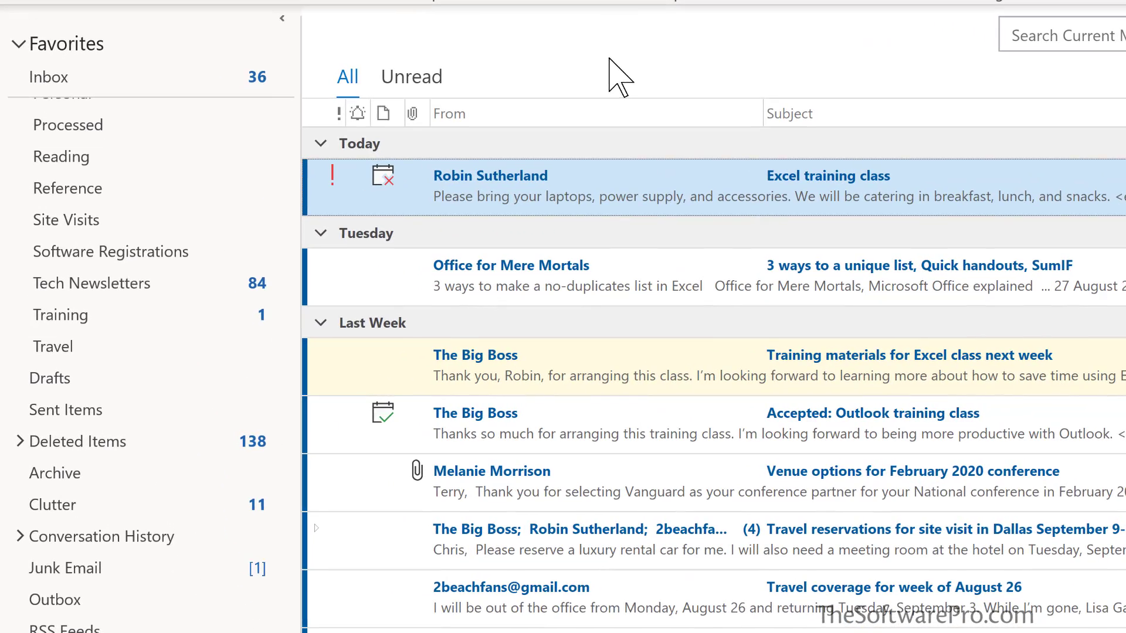
# Add the Tech Newsletters and ASNE Conference folders to Favorites and return to the Inbox.
pyautogui.rightClick(107, 283)
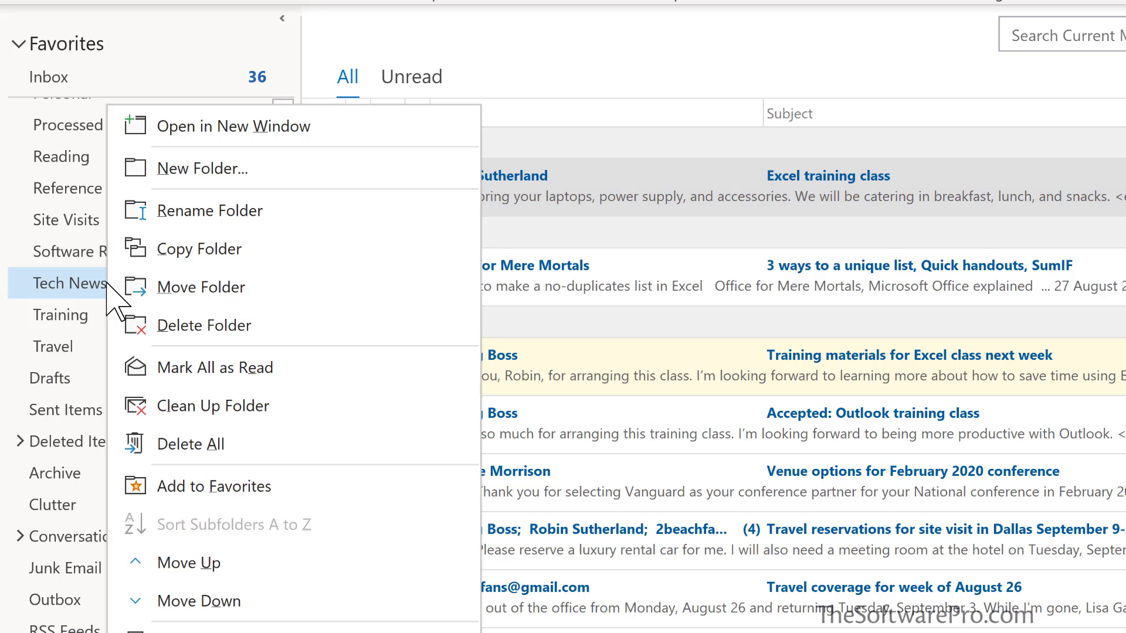
pyautogui.click(217, 487)
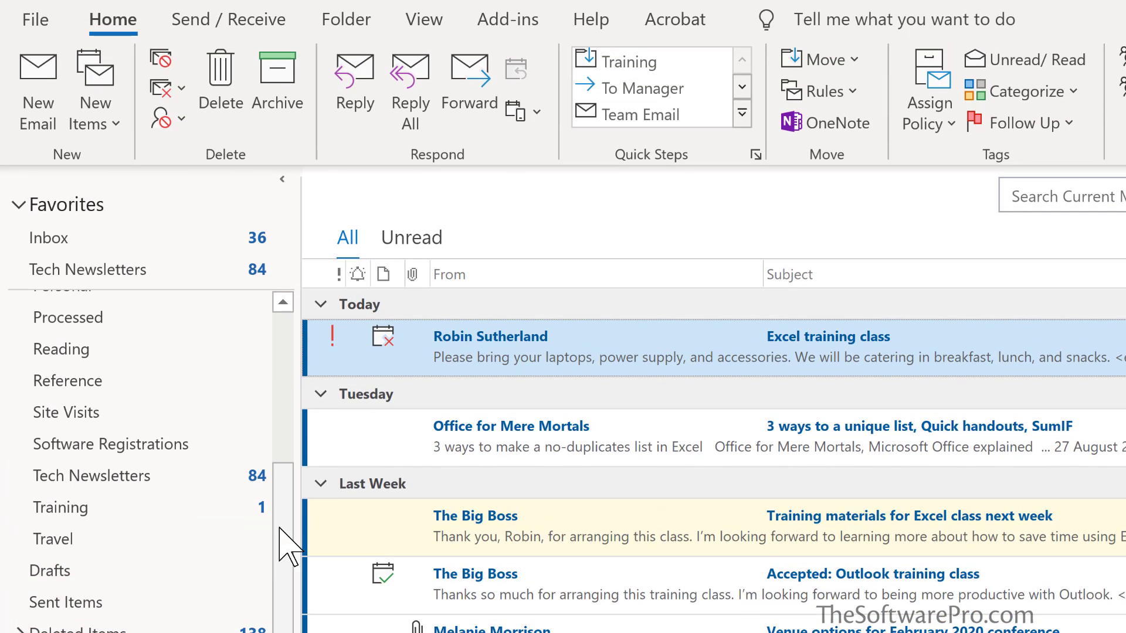
pyautogui.click(337, 22)
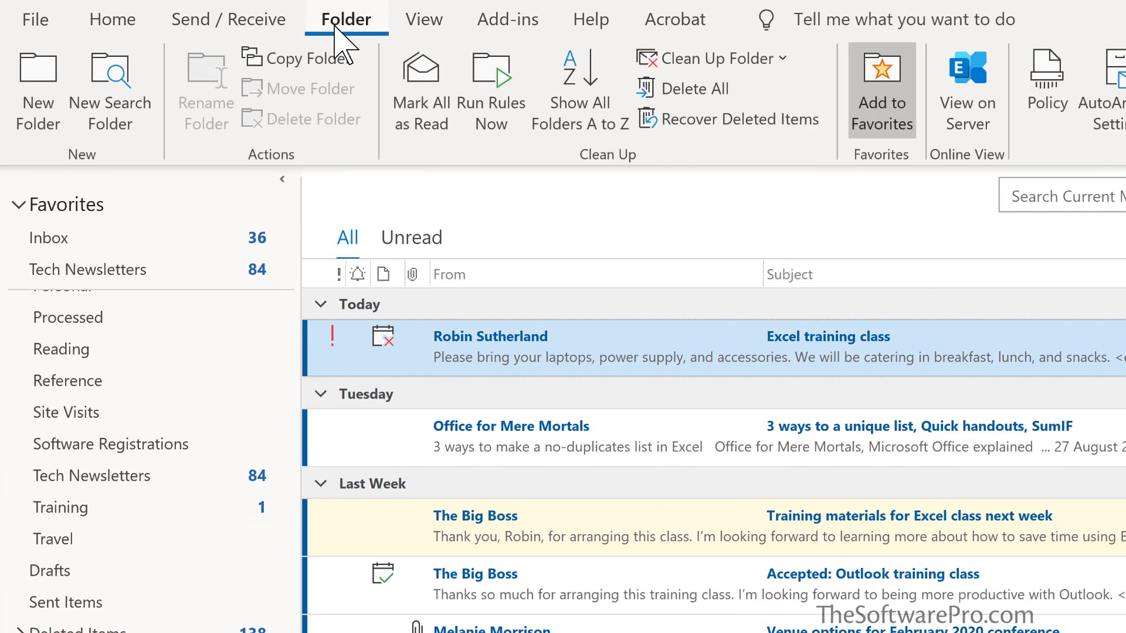
pyautogui.moveTo(301, 490)
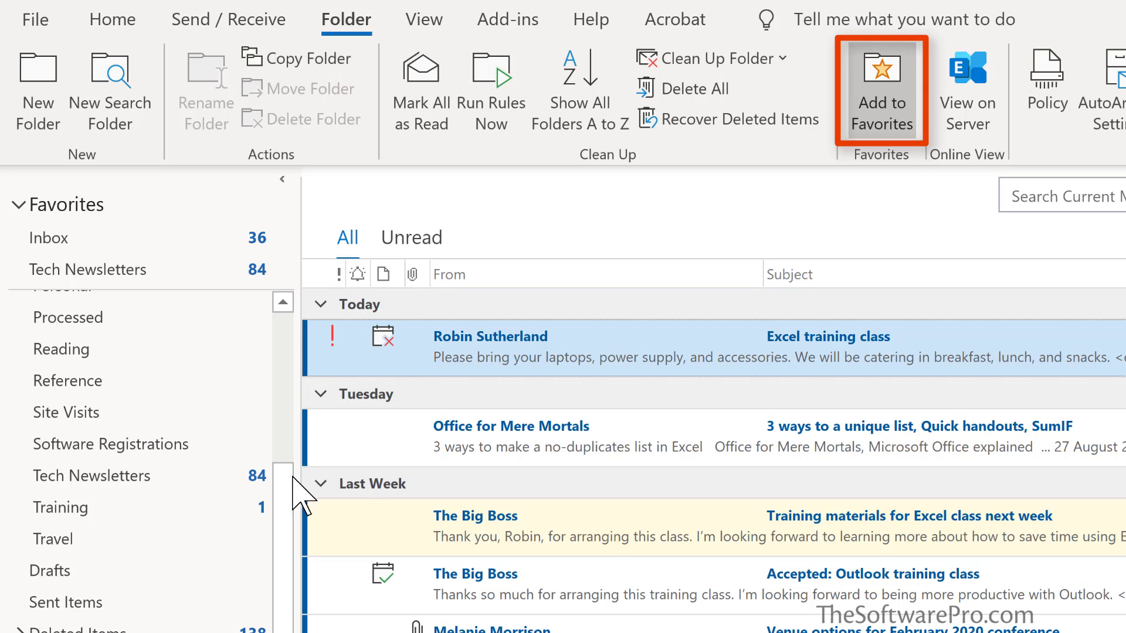
pyautogui.moveTo(287, 525); pyautogui.dragTo(277, 359)
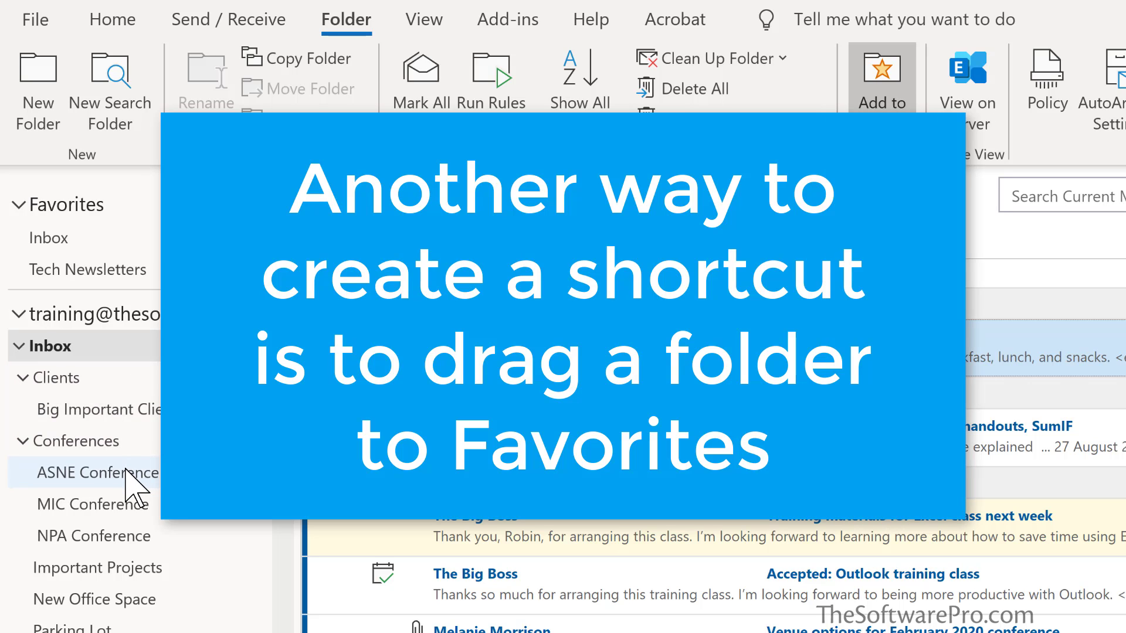
pyautogui.click(126, 472)
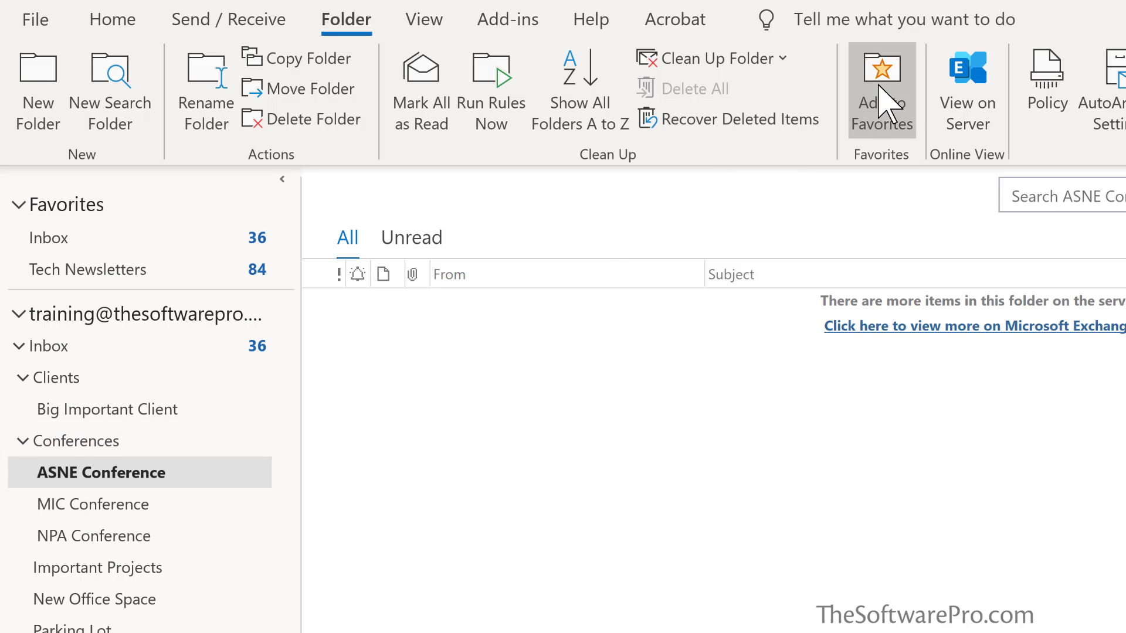
pyautogui.click(887, 103)
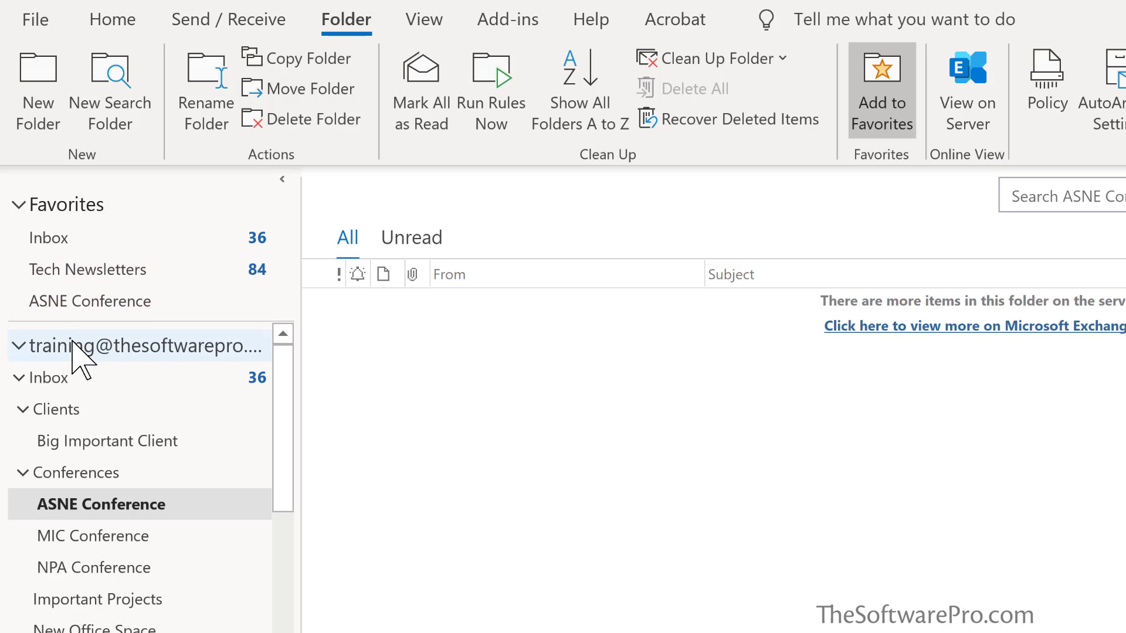
pyautogui.click(75, 377)
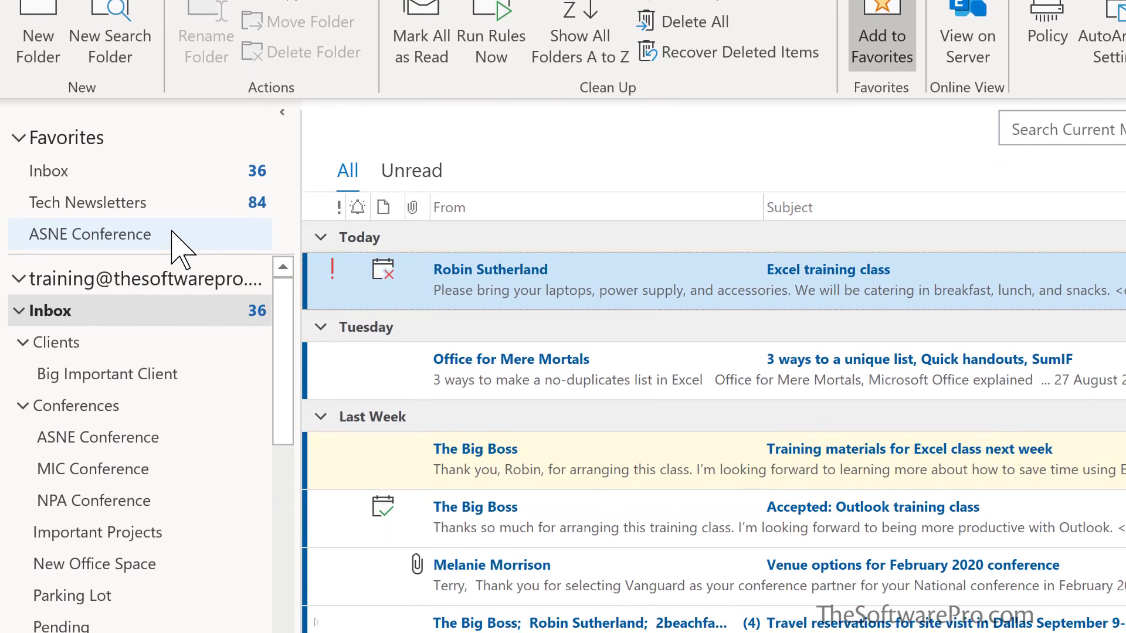
# Reorder Favorites so ASNE Conference sits above Tech Newsletters, and add the NPA Conference folder to Favorites.
pyautogui.rightClick(174, 302)
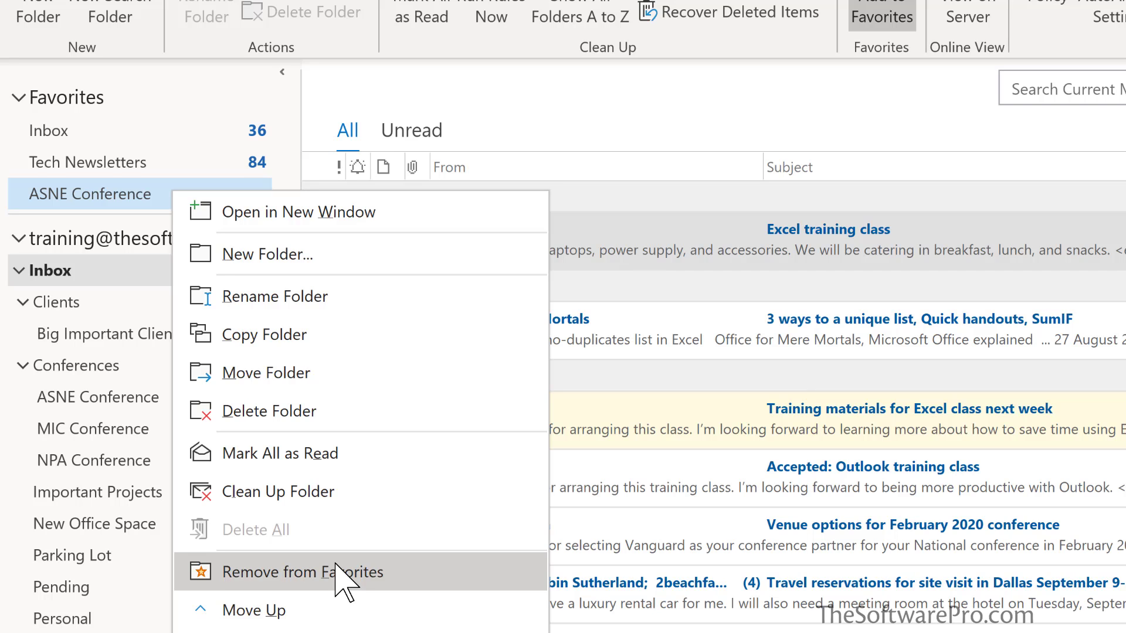
pyautogui.click(149, 123)
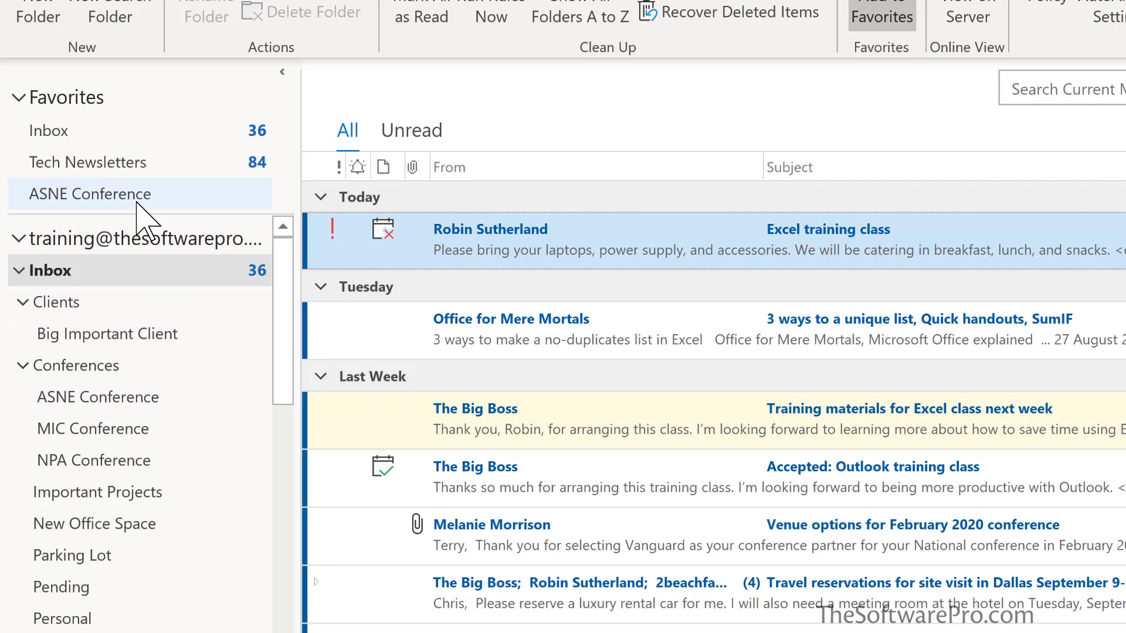
pyautogui.moveTo(128, 199); pyautogui.dragTo(133, 154)
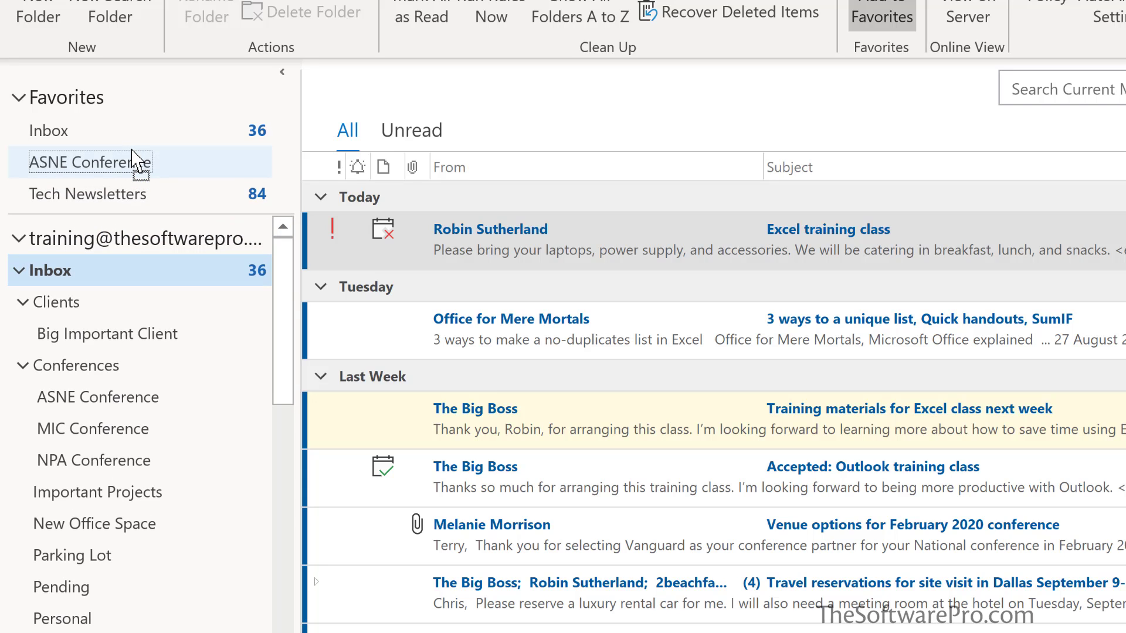
pyautogui.rightClick(111, 460)
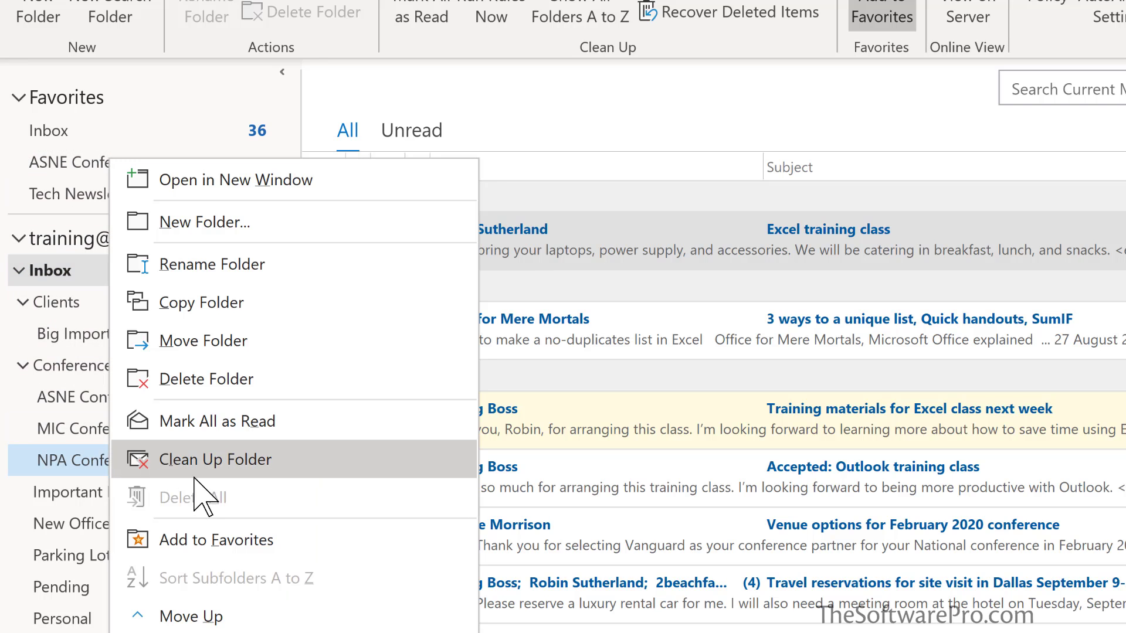
pyautogui.click(214, 539)
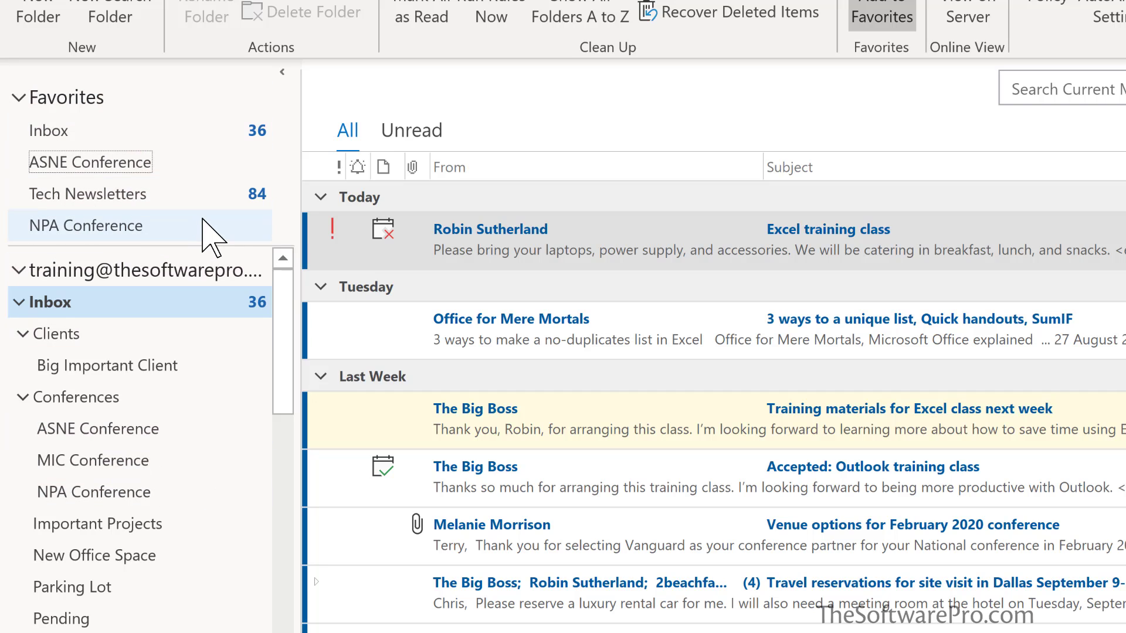
# Move the "Venue options for February 2020 conference" message to the favorite ASNE Conference folder and Tuesday's Office for Mere Mortals message to Tech Newsletters.
pyautogui.click(537, 540)
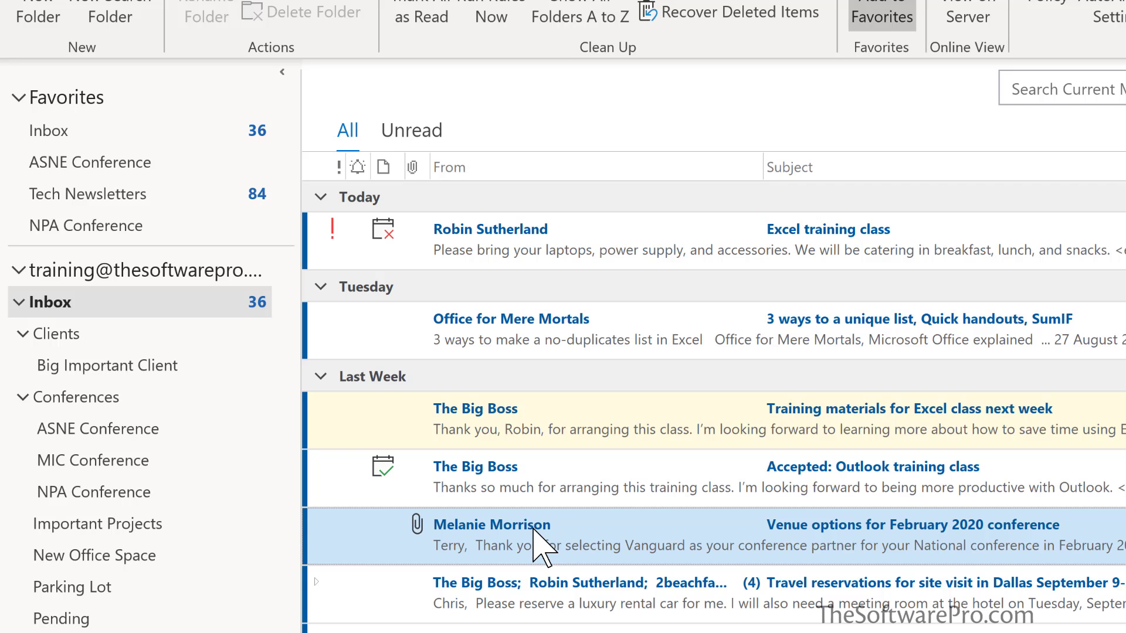
pyautogui.moveTo(536, 539); pyautogui.dragTo(125, 170)
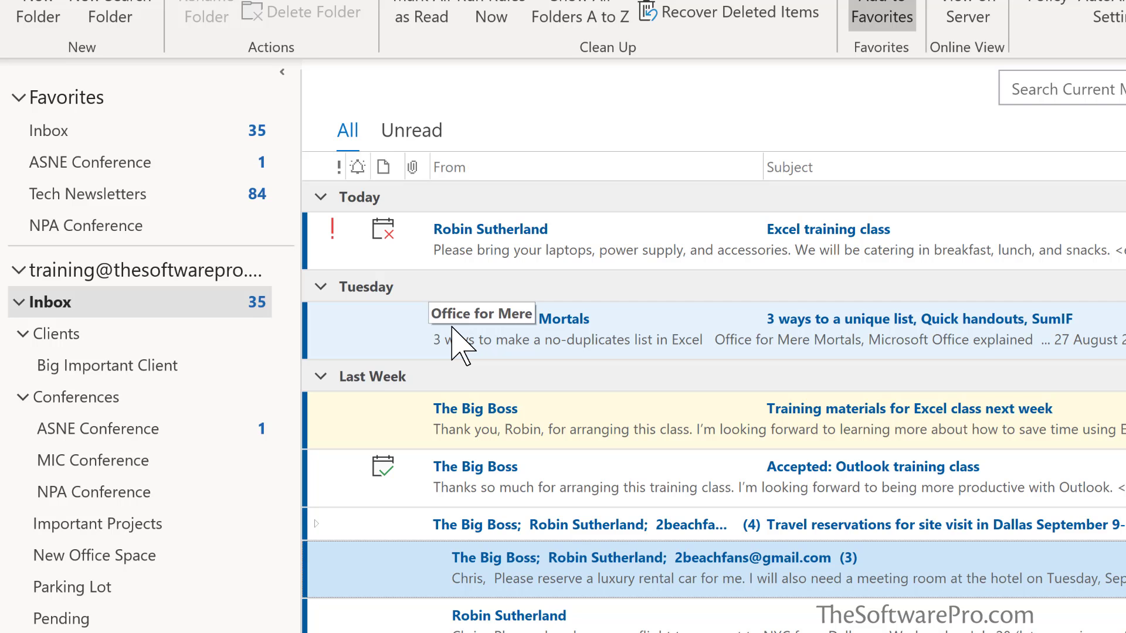
pyautogui.moveTo(460, 346); pyautogui.dragTo(139, 202)
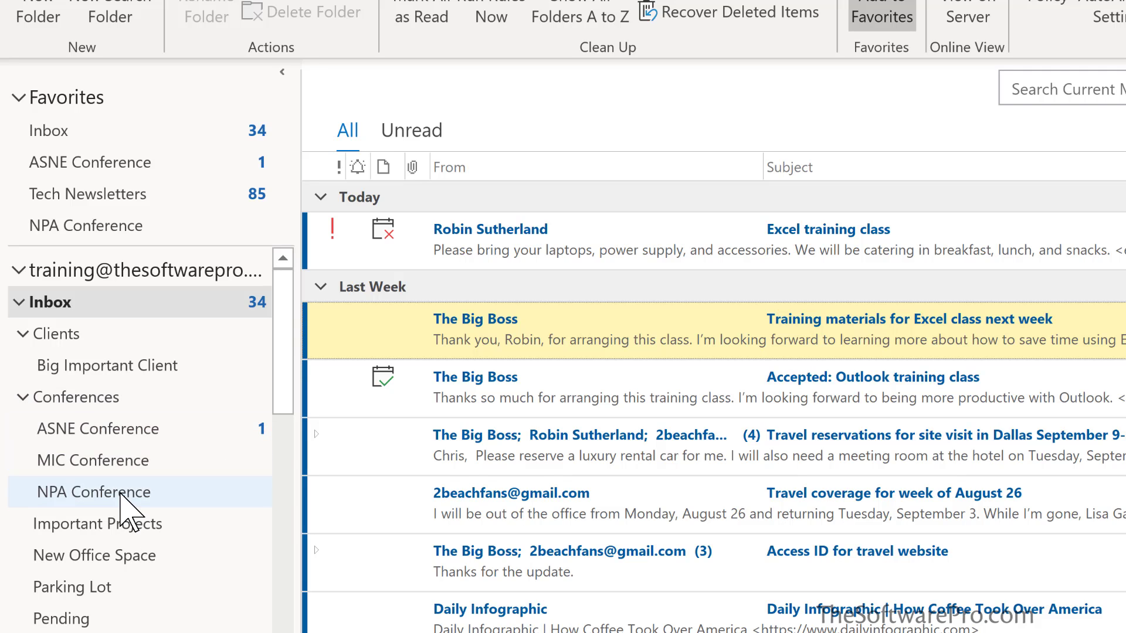
# Manually reorder the subfolders: NPA Conference first under Conferences, and Important Projects followed by New Office Space first under Inbox.
pyautogui.moveTo(120, 494); pyautogui.dragTo(110, 426)
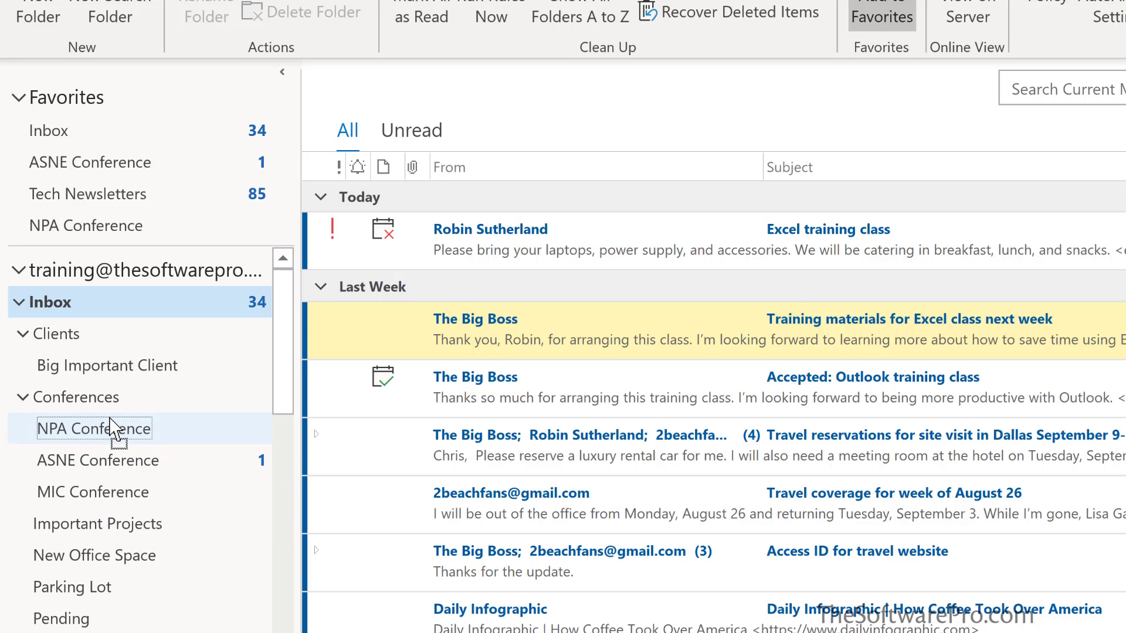
pyautogui.moveTo(130, 534); pyautogui.dragTo(113, 326)
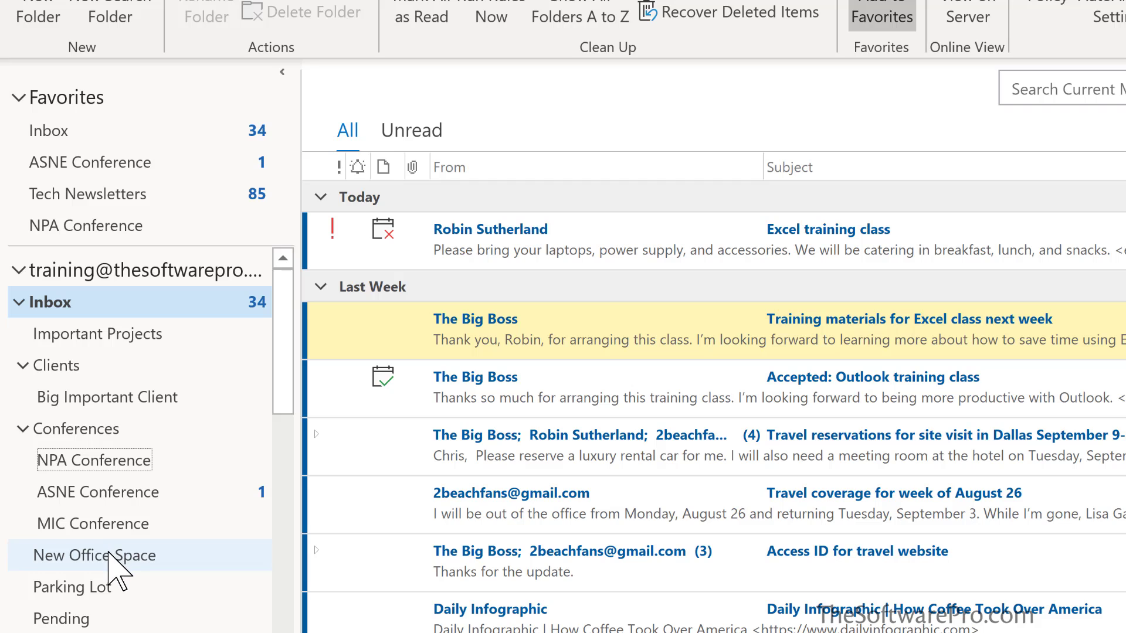
pyautogui.moveTo(112, 548); pyautogui.dragTo(114, 345)
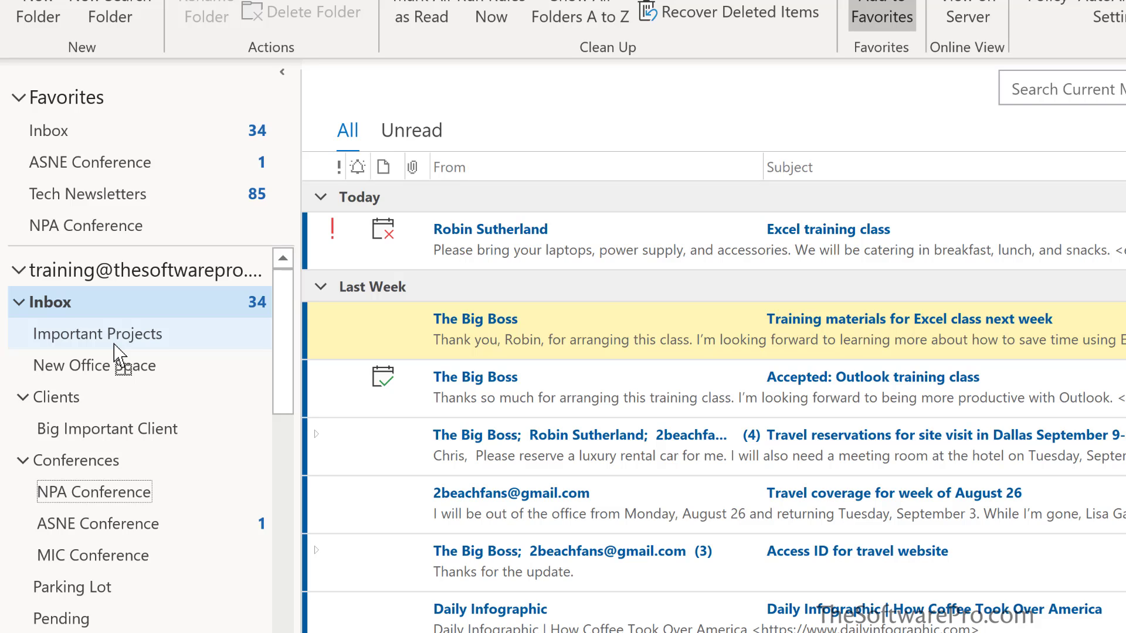
pyautogui.moveTo(113, 345); pyautogui.dragTo(117, 322)
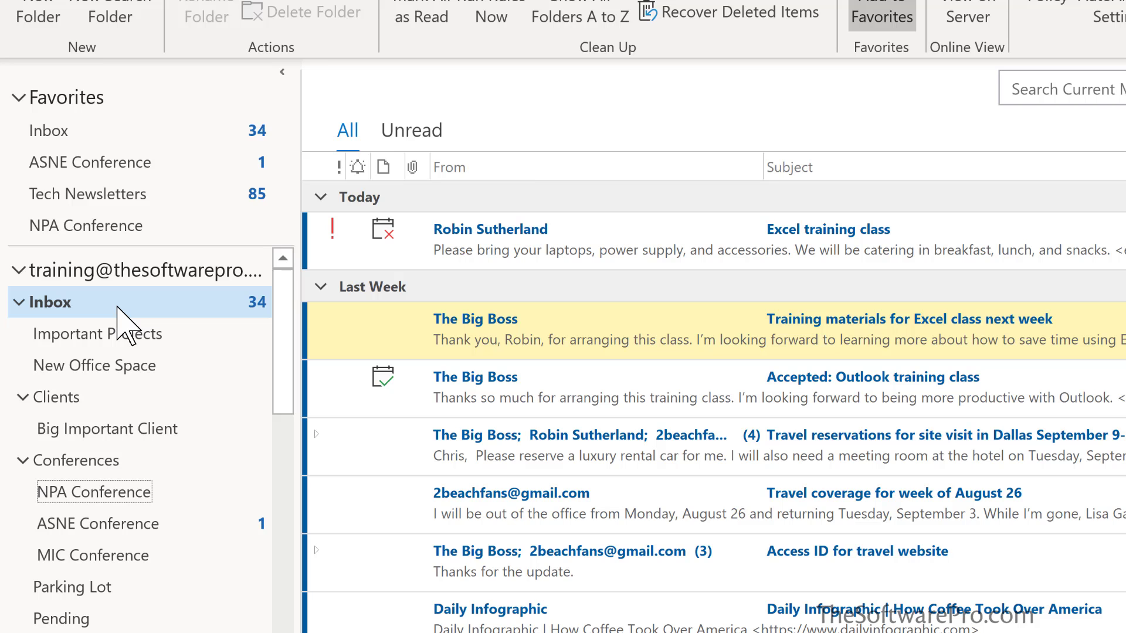
# Sort the Conferences subfolders A to Z, and from the Inbox set all folders to always show in alphabetical order.
pyautogui.click(94, 464)
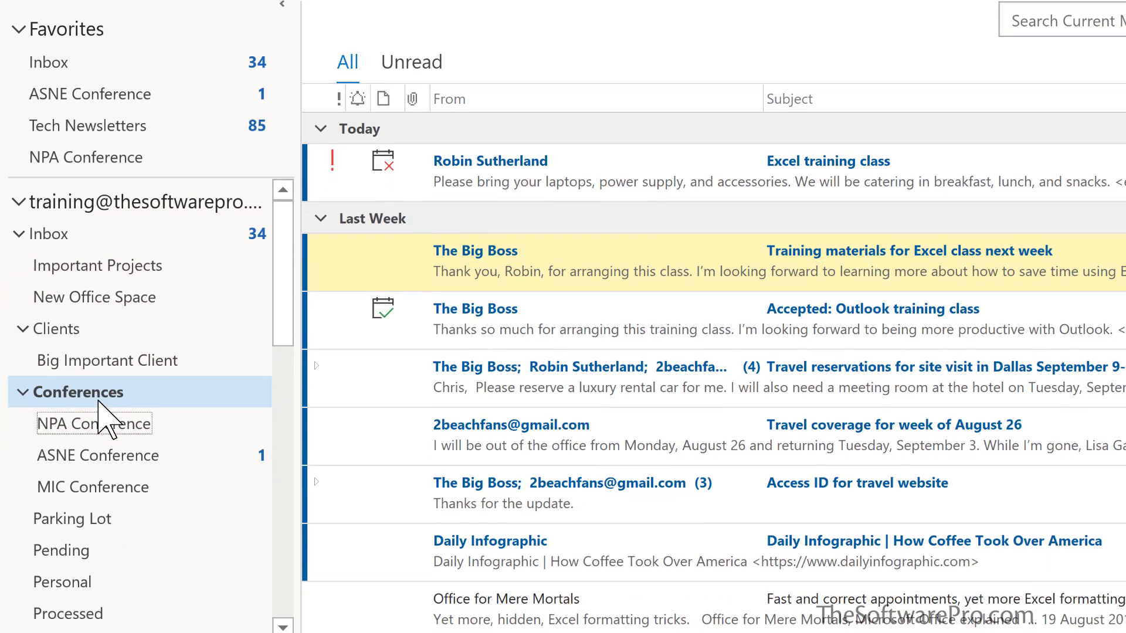
pyautogui.rightClick(102, 393)
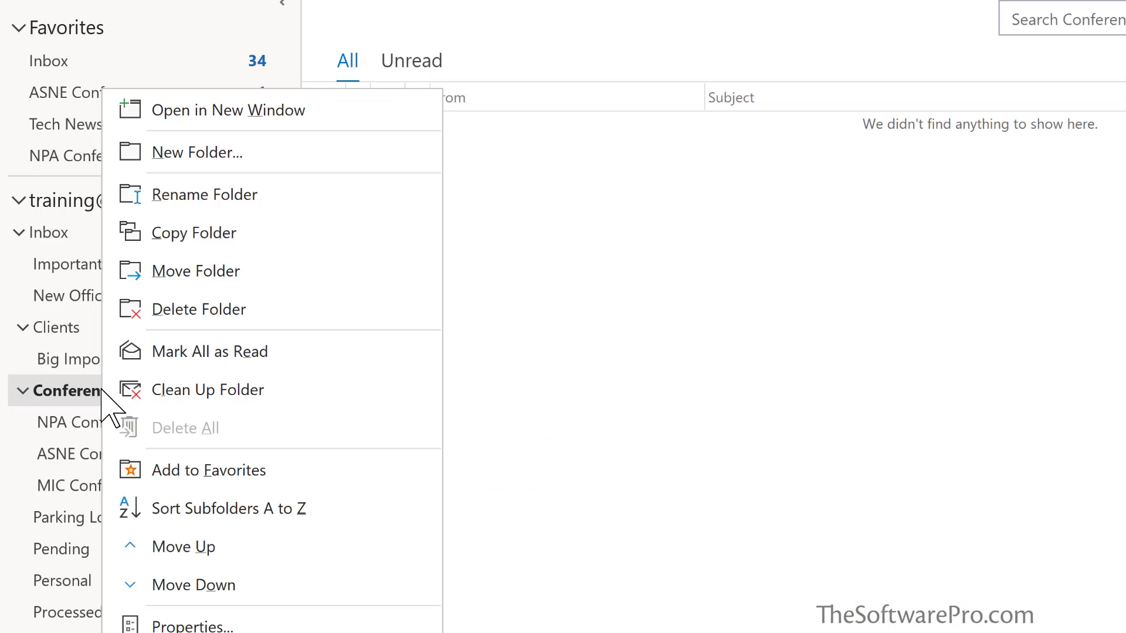
pyautogui.click(196, 509)
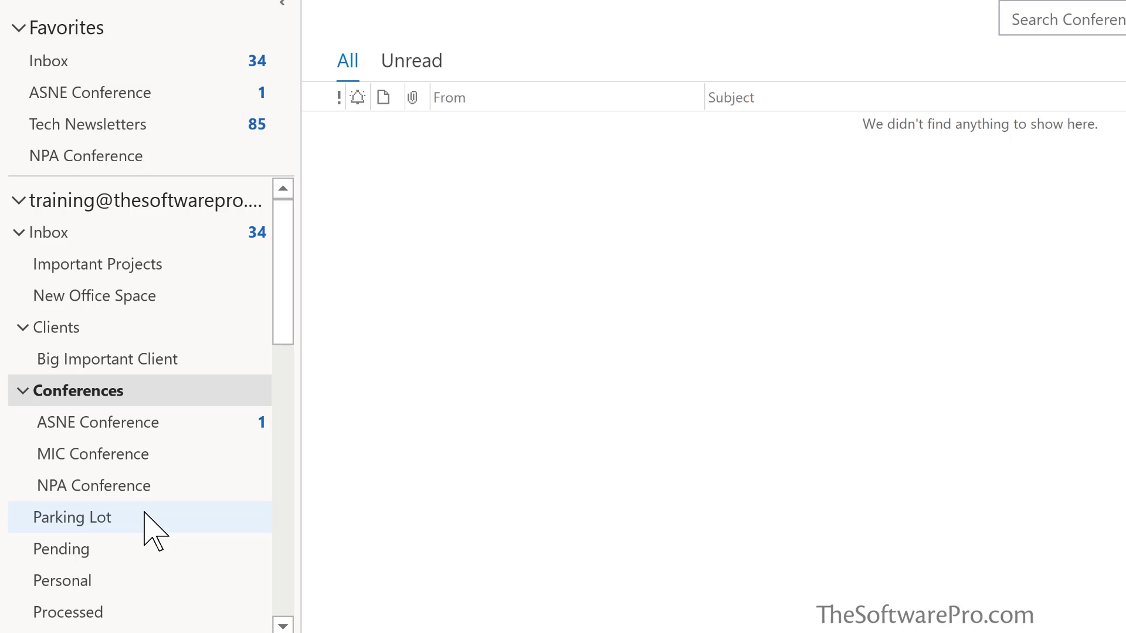
pyautogui.click(71, 232)
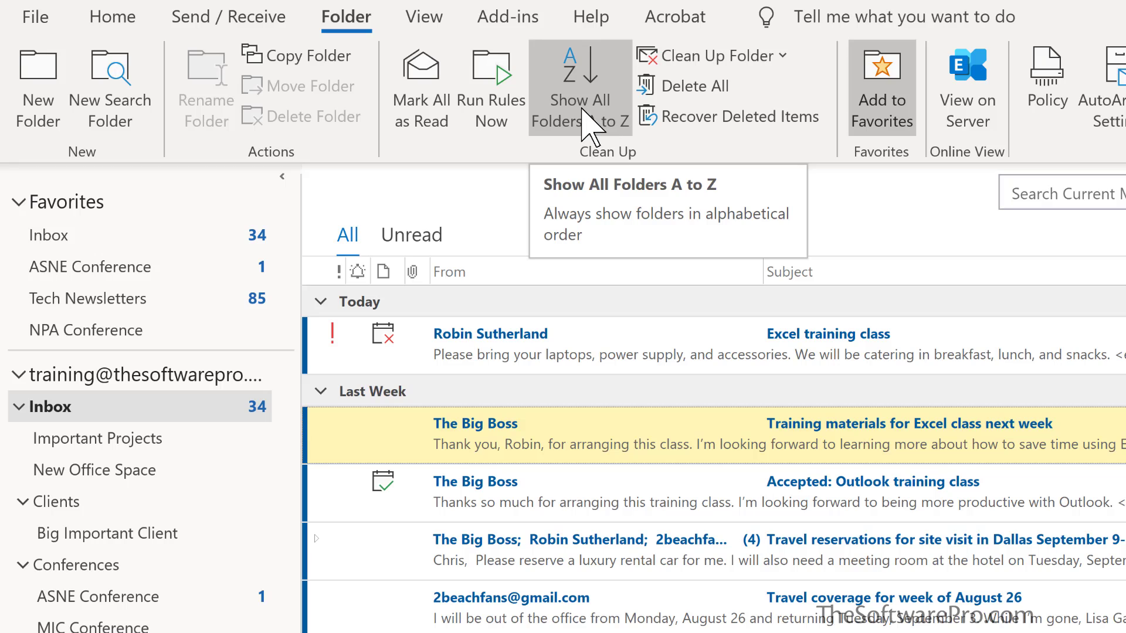
pyautogui.click(582, 109)
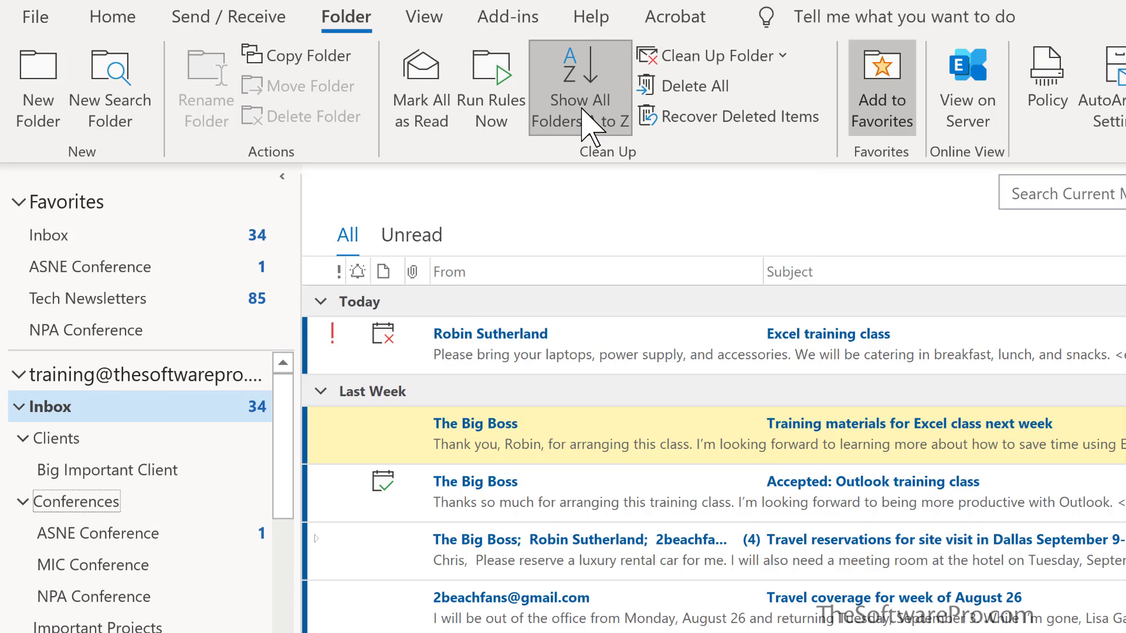